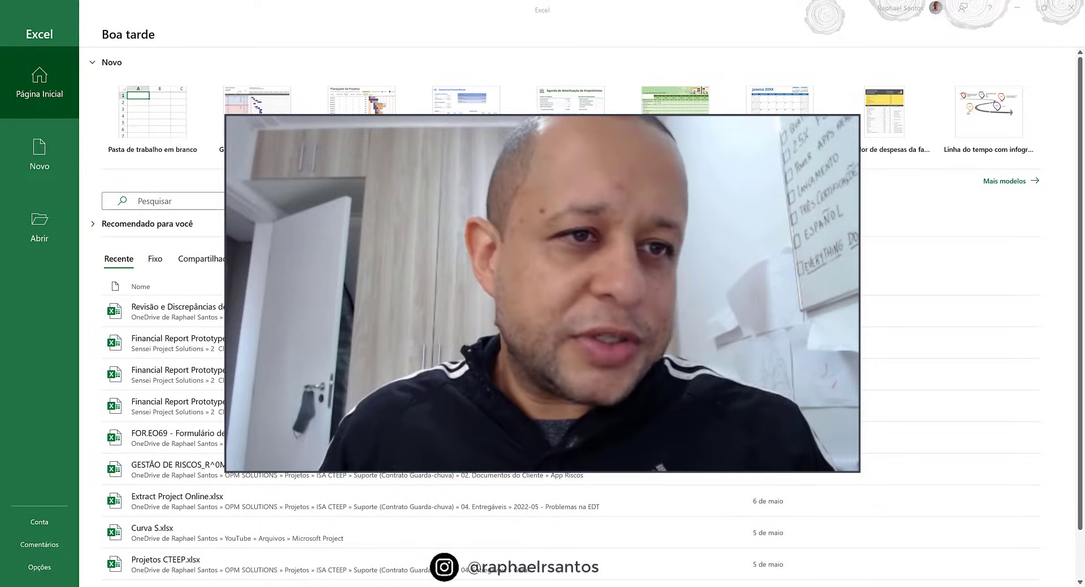
# Step: Search the online templates for "gantt" and create a new workbook from the Gráfico de Gantt simples template
pyautogui.click(46, 161)
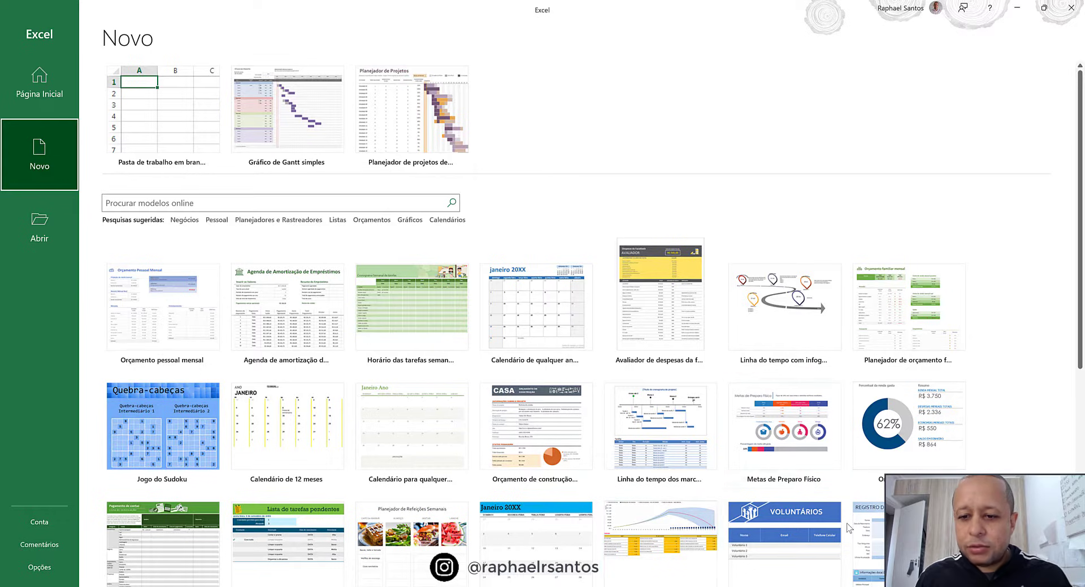
pyautogui.scroll(-3, 784, 364)
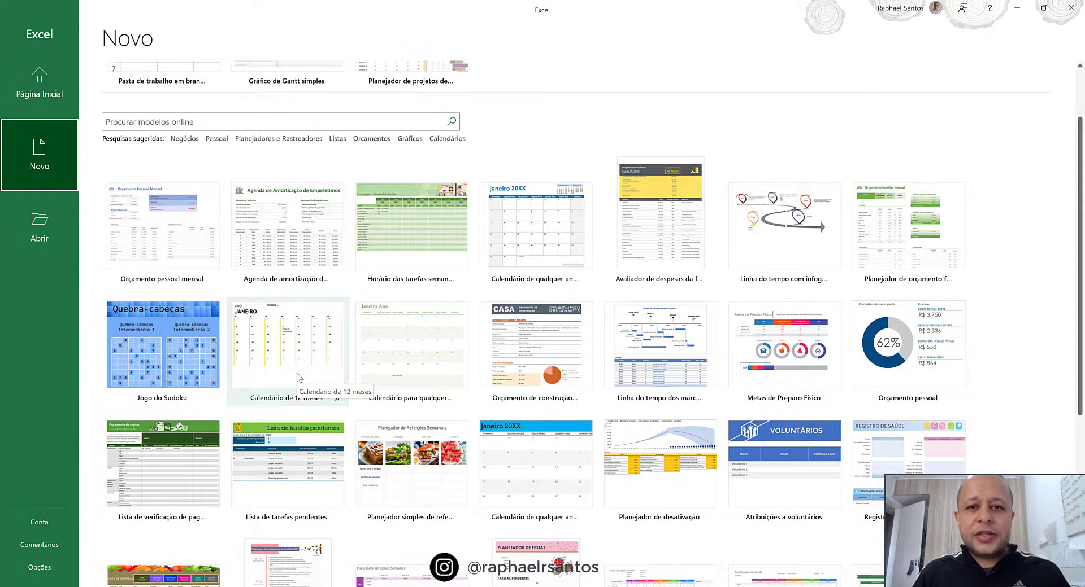
pyautogui.scroll(-4, 298, 377)
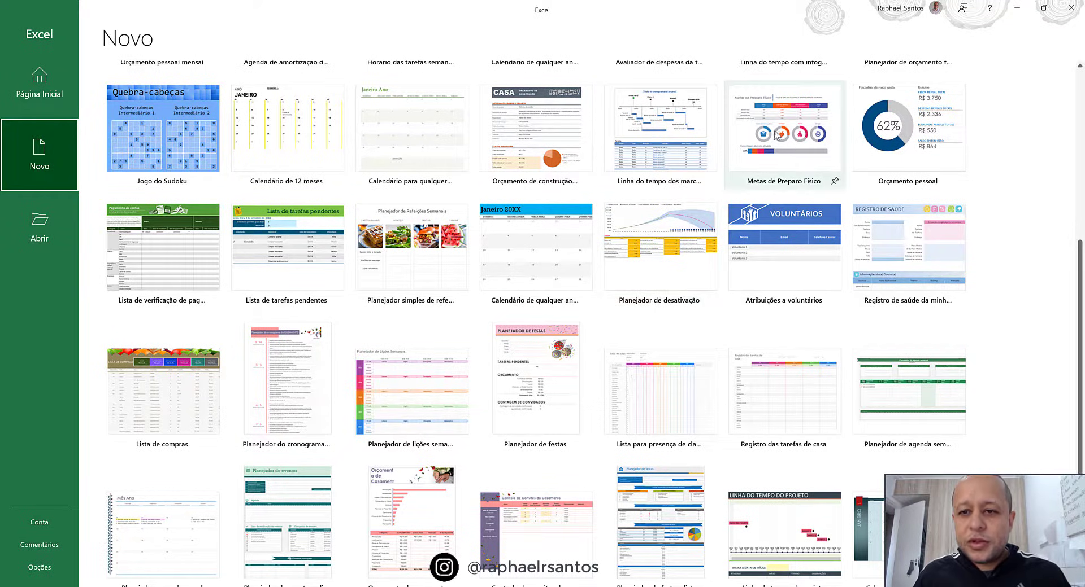
pyautogui.scroll(-2, 768, 330)
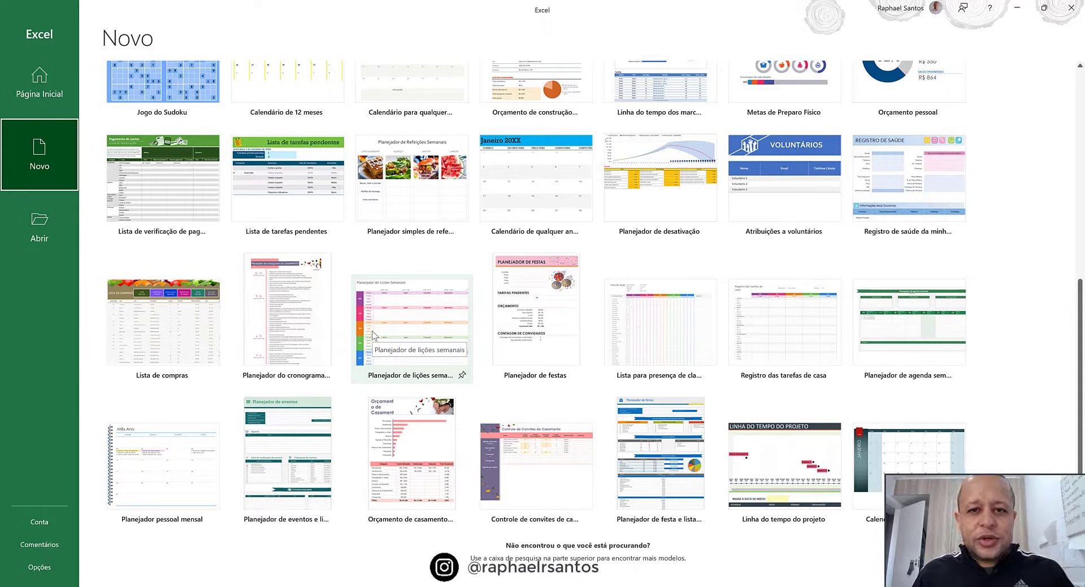
pyautogui.scroll(5, 372, 335)
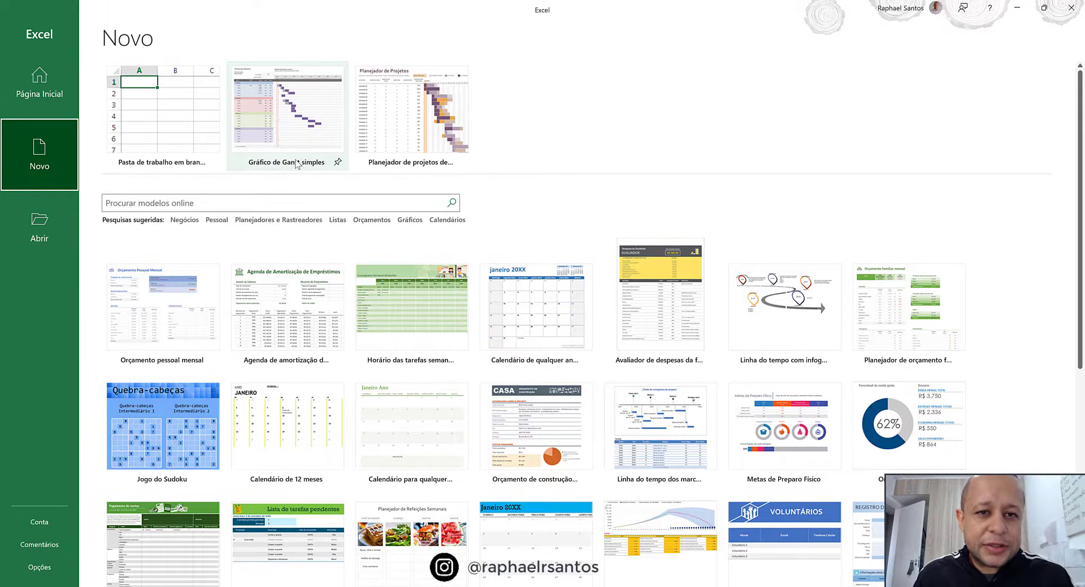
pyautogui.click(251, 205)
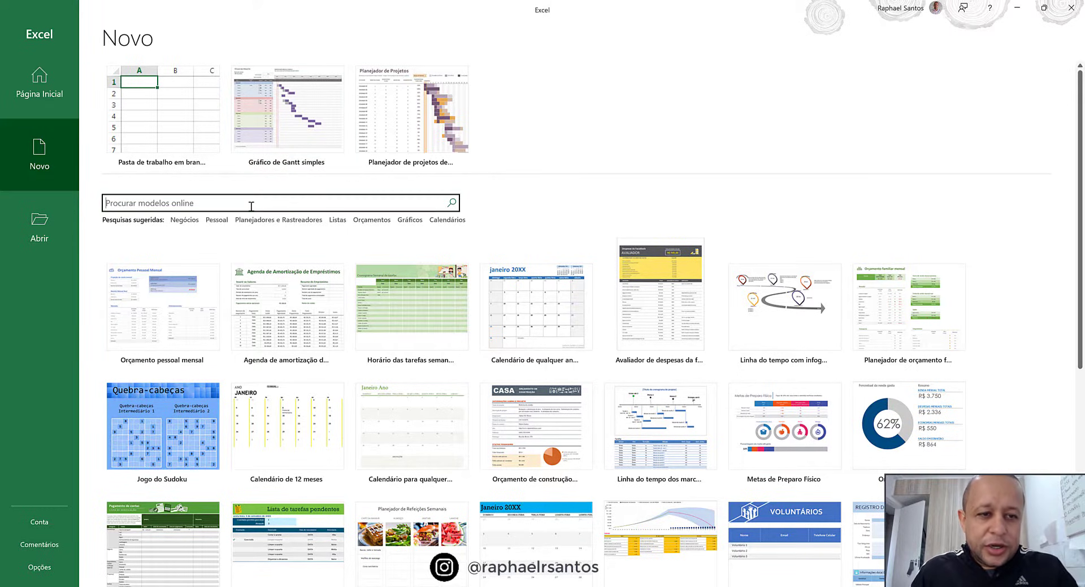
pyautogui.write('gantt')
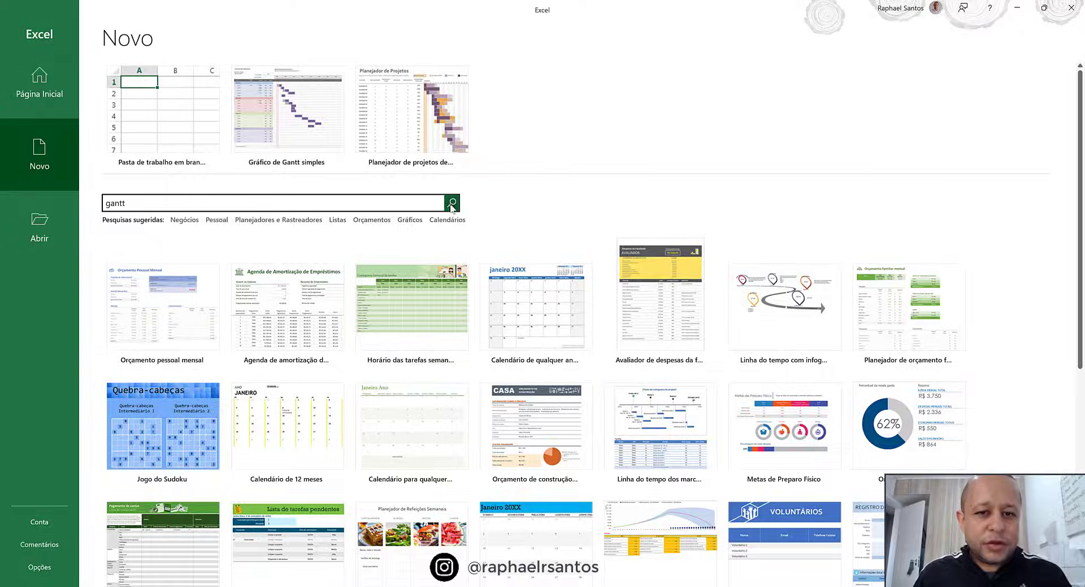
pyautogui.click(452, 205)
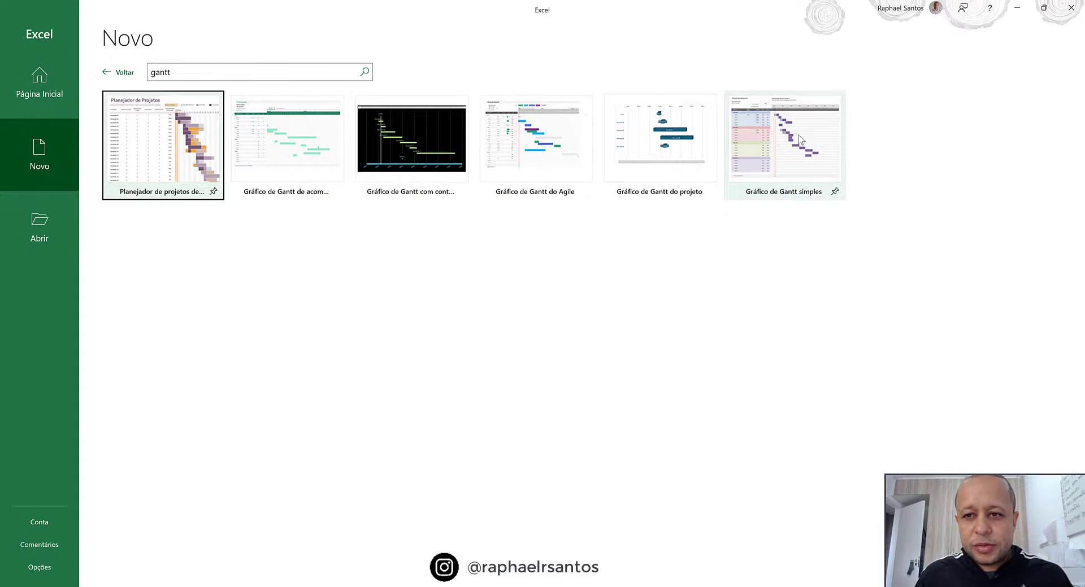
pyautogui.click(798, 135)
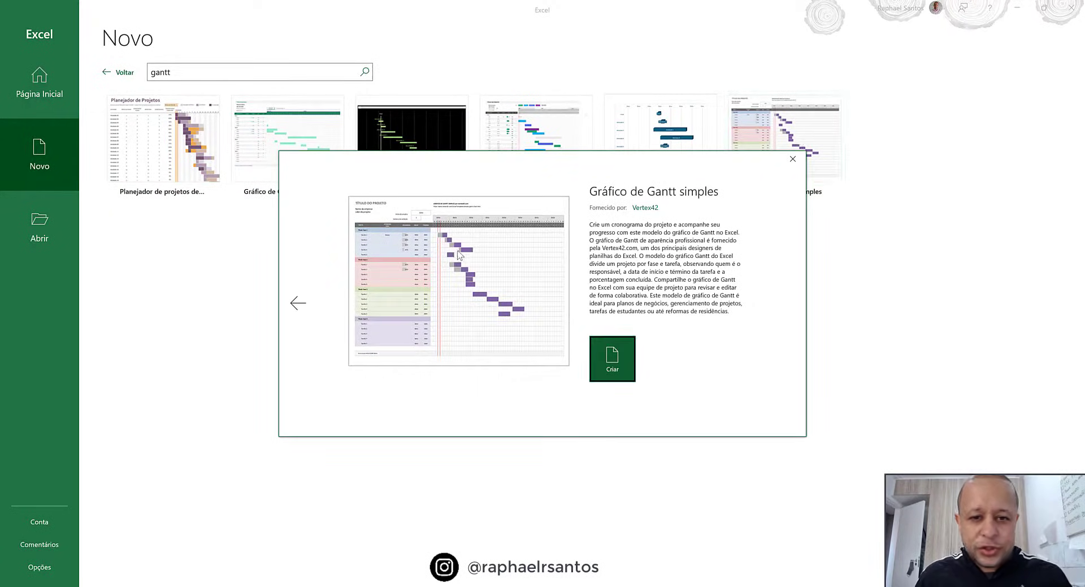
pyautogui.click(621, 351)
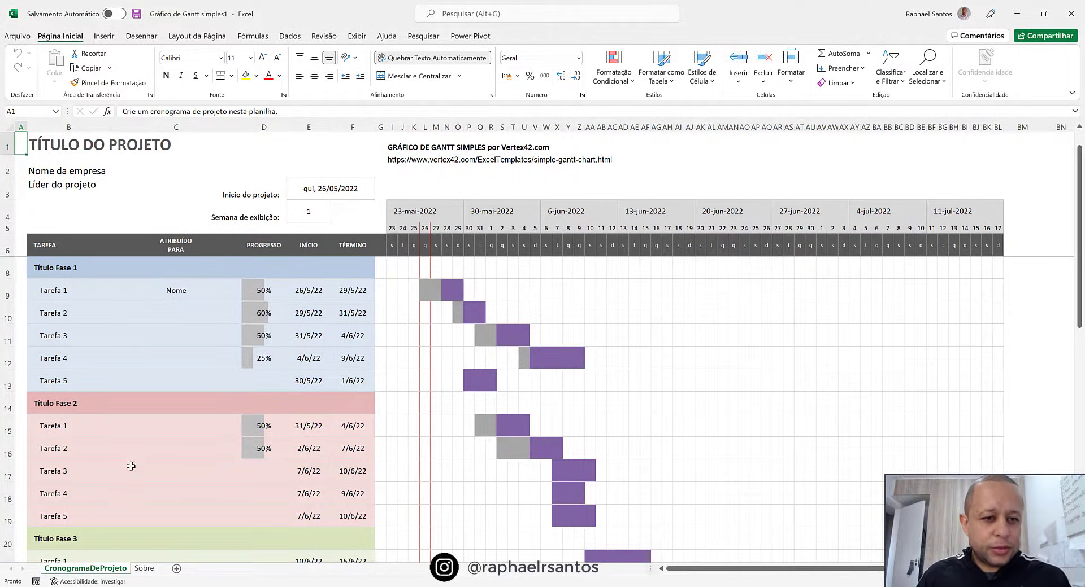
# Step: Look over the project schedule and select the Título Fase 1 row from the TAREFA column to the TÉRMINO column
pyautogui.scroll(-6, 154, 437)
pyautogui.scroll(5, 154, 437)
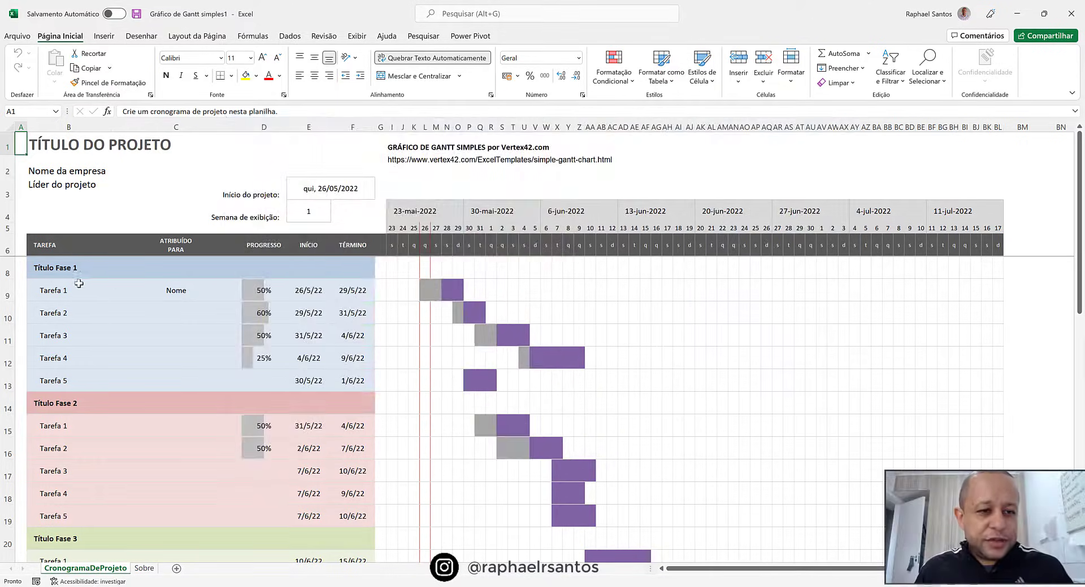
pyautogui.click(51, 269)
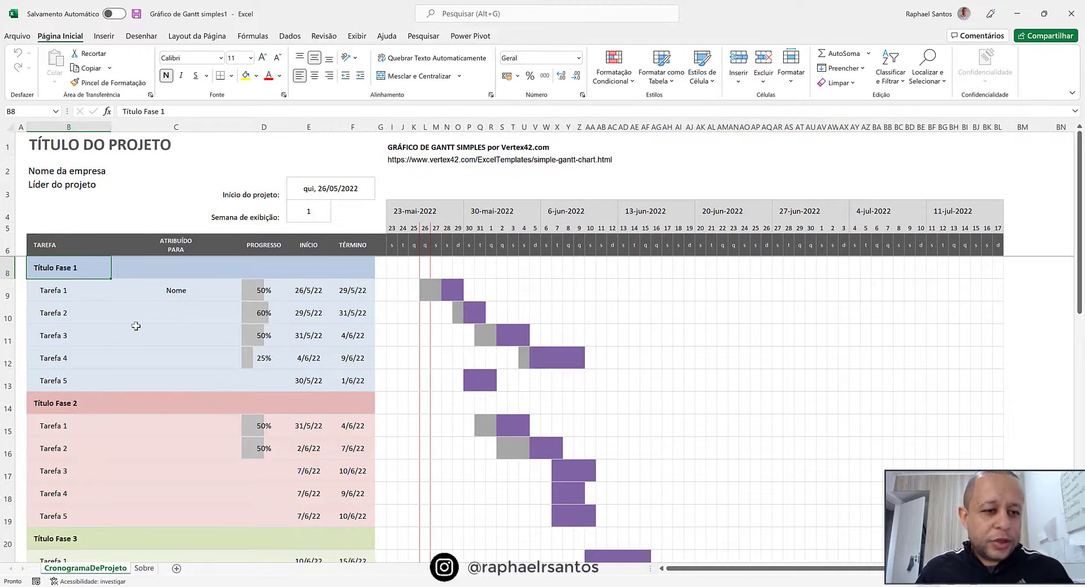
pyautogui.hotkey('shift', 'Right')
pyautogui.hotkey('shift', 'Right')
pyautogui.hotkey('shift', 'Right')
pyautogui.hotkey('shift', 'Right')
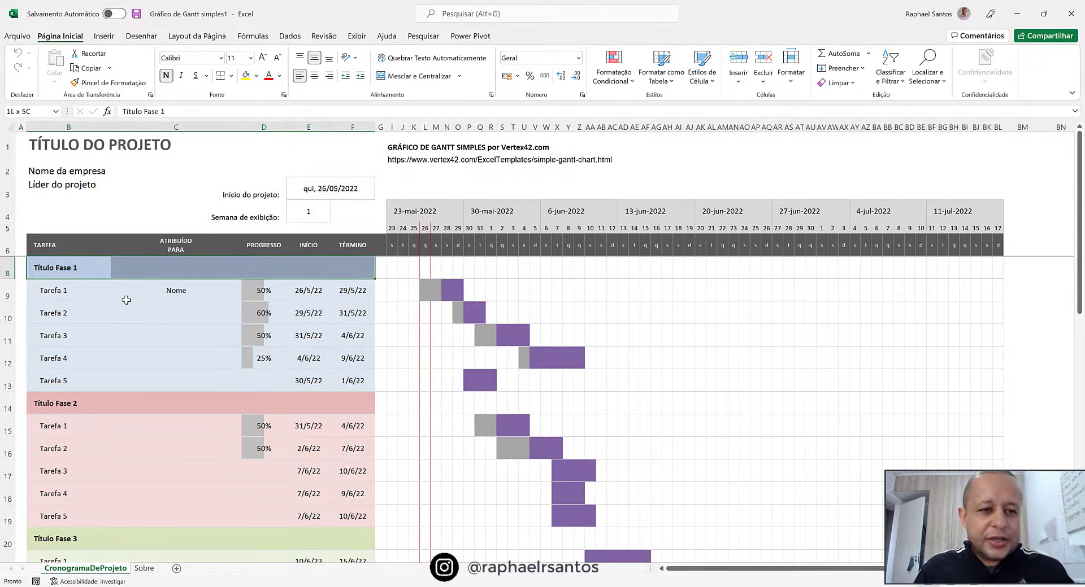
# Step: Select Tarefa 1 to Tarefa 5 under Título Fase 1 and inspect the progress and date cells of Tarefa 1
pyautogui.click(92, 295)
pyautogui.hotkey('shift', 'Down')
pyautogui.hotkey('shift', 'Down')
pyautogui.hotkey('shift', 'Down')
pyautogui.hotkey('shift', 'Down')
pyautogui.hotkey('shift', 'Down')
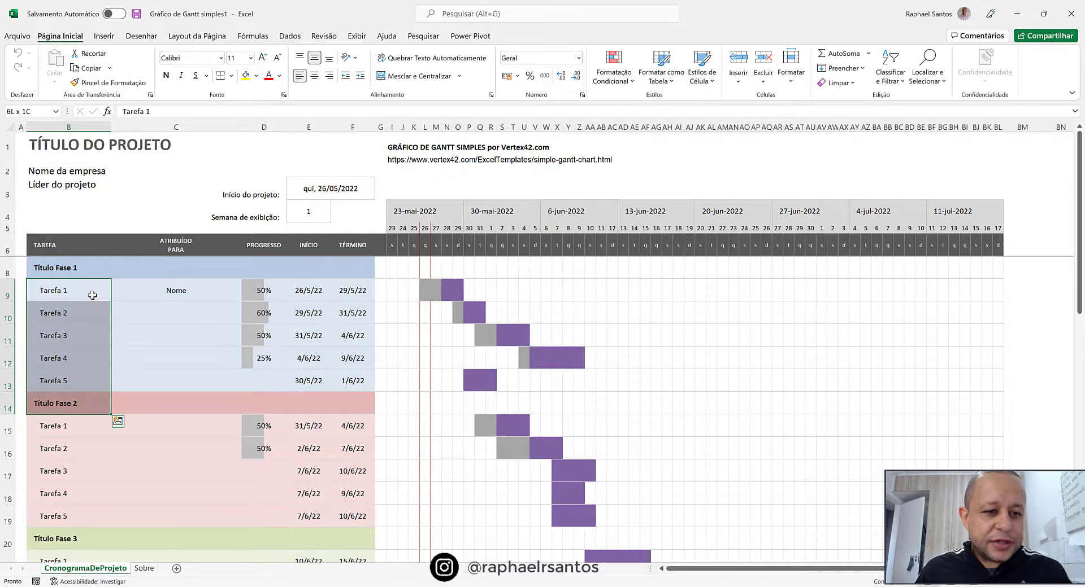
pyautogui.hotkey('shift', 'Up')
pyautogui.hotkey('shift', 'Right')
pyautogui.hotkey('shift', 'Right')
pyautogui.hotkey('shift', 'Left')
pyautogui.hotkey('shift', 'Left')
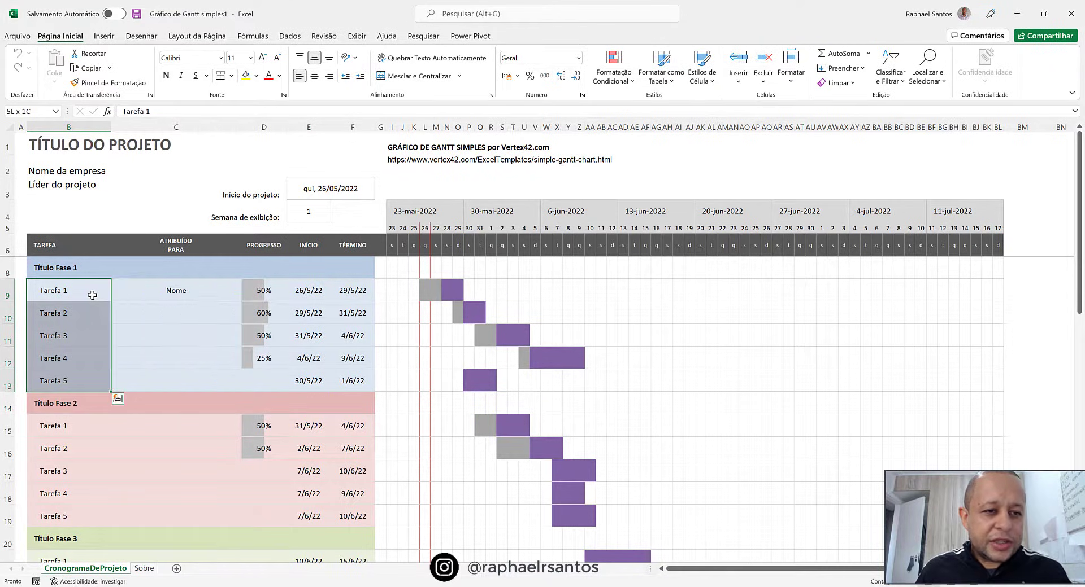
pyautogui.press('Right')
pyautogui.press('Right')
pyautogui.press('Right')
pyautogui.press('Right')
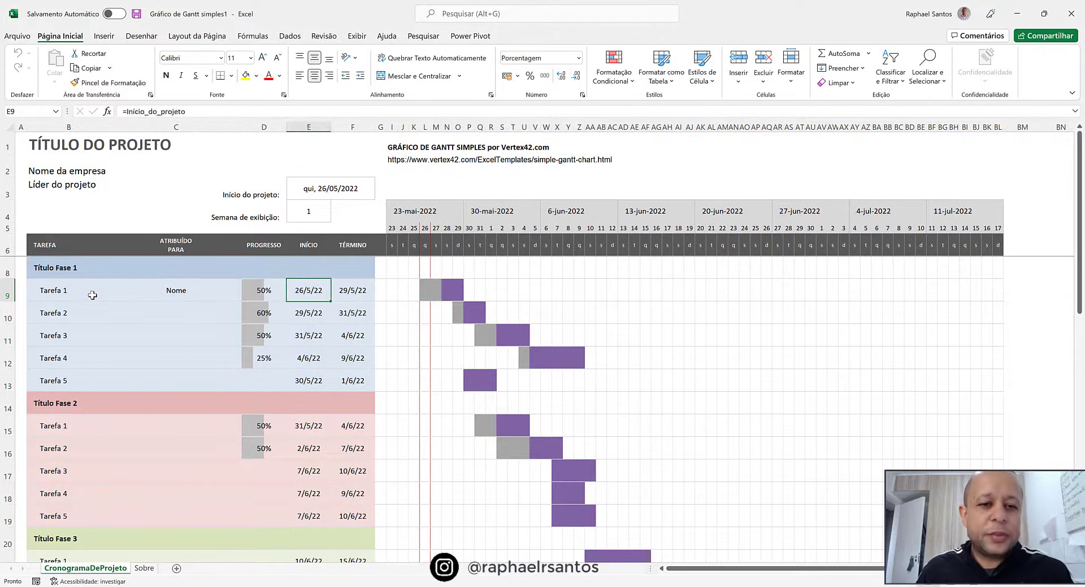
# Step: Review how the tasks are laid out under each phase title, from Título Fase 1 to Título Fase 4
pyautogui.scroll(-3, 76, 408)
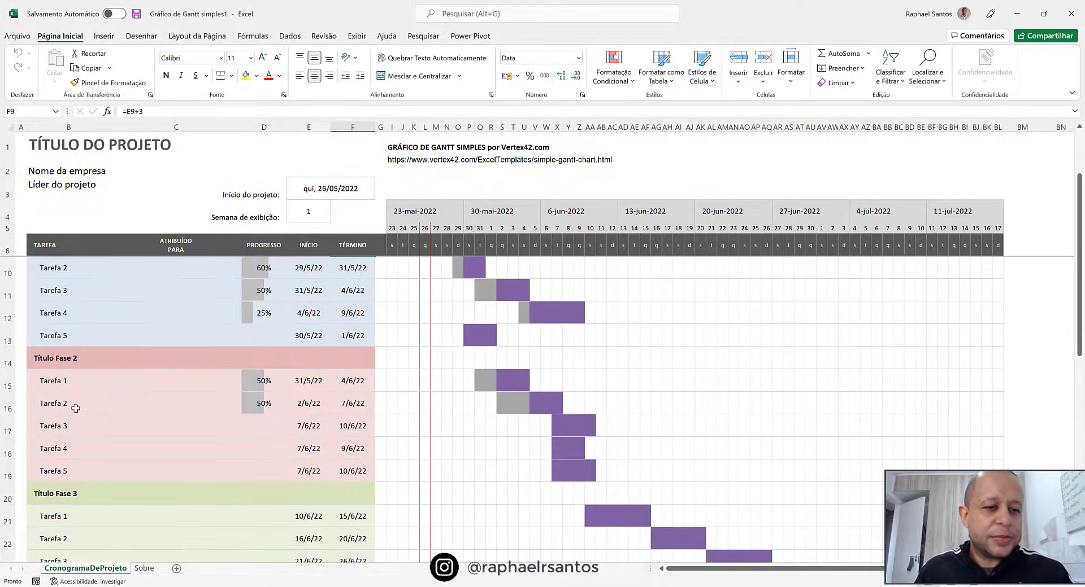
pyautogui.scroll(2, 81, 419)
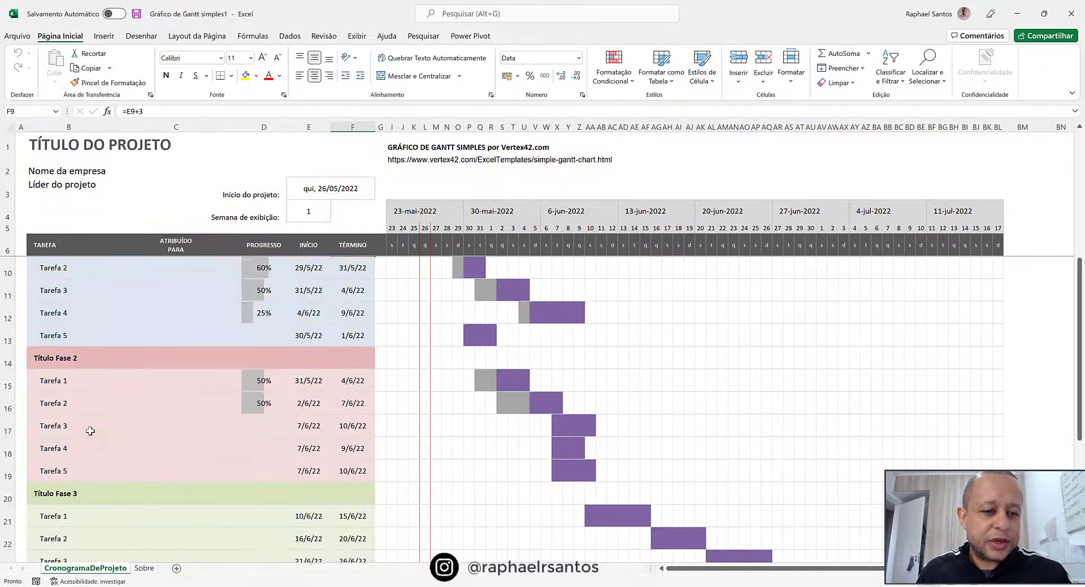
pyautogui.scroll(-3, 87, 429)
pyautogui.scroll(-2, 91, 431)
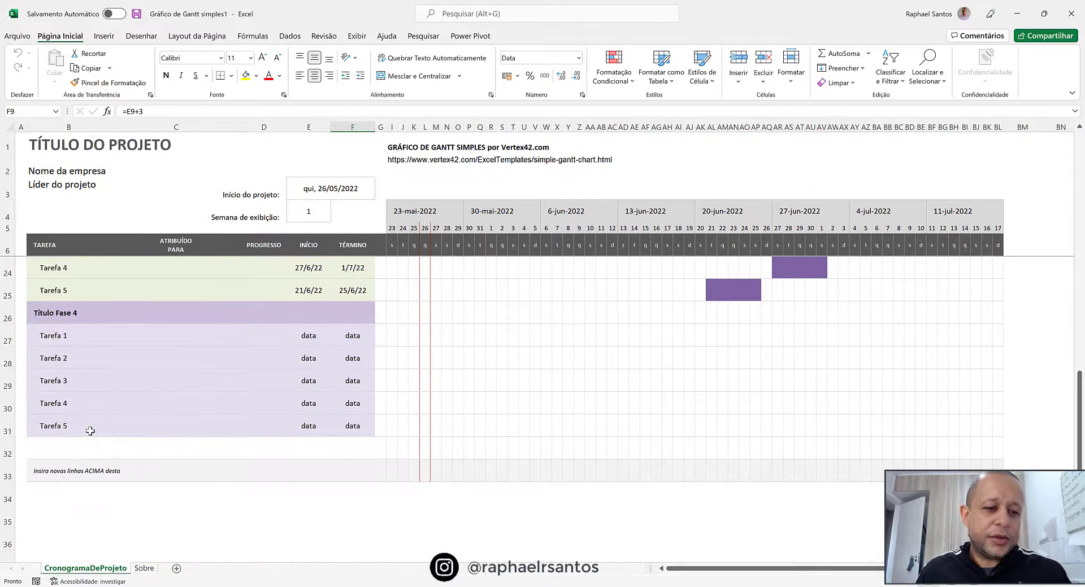
pyautogui.scroll(5, 90, 431)
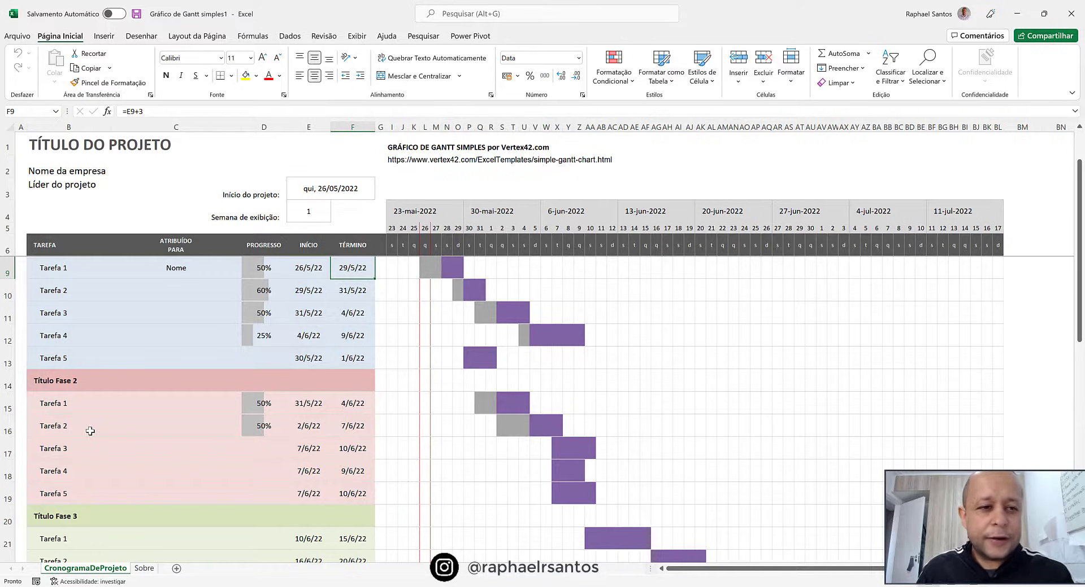
pyautogui.scroll(1, 90, 431)
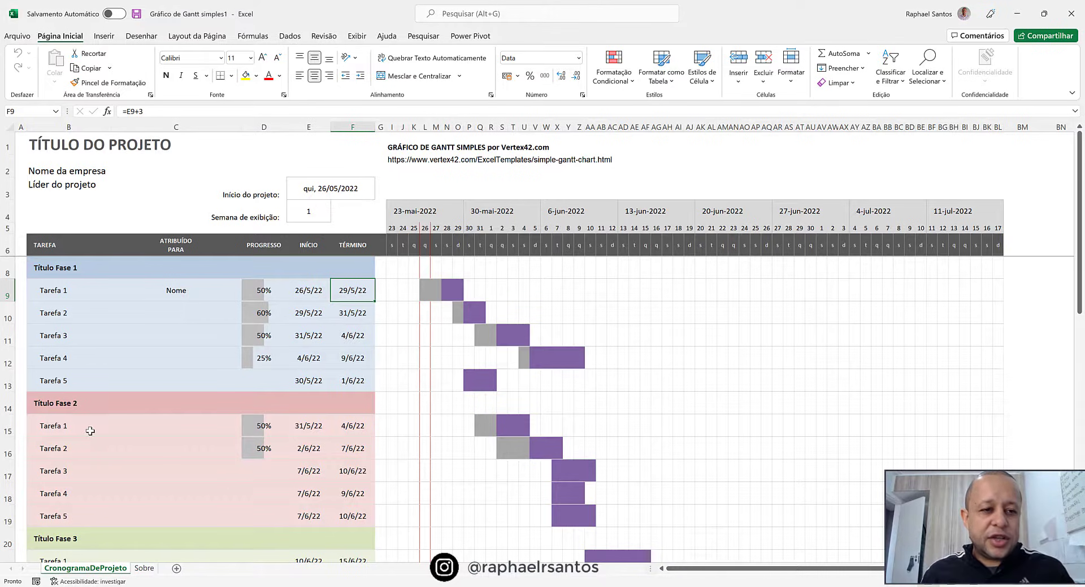
pyautogui.scroll(-1, 87, 418)
pyautogui.scroll(1, 90, 423)
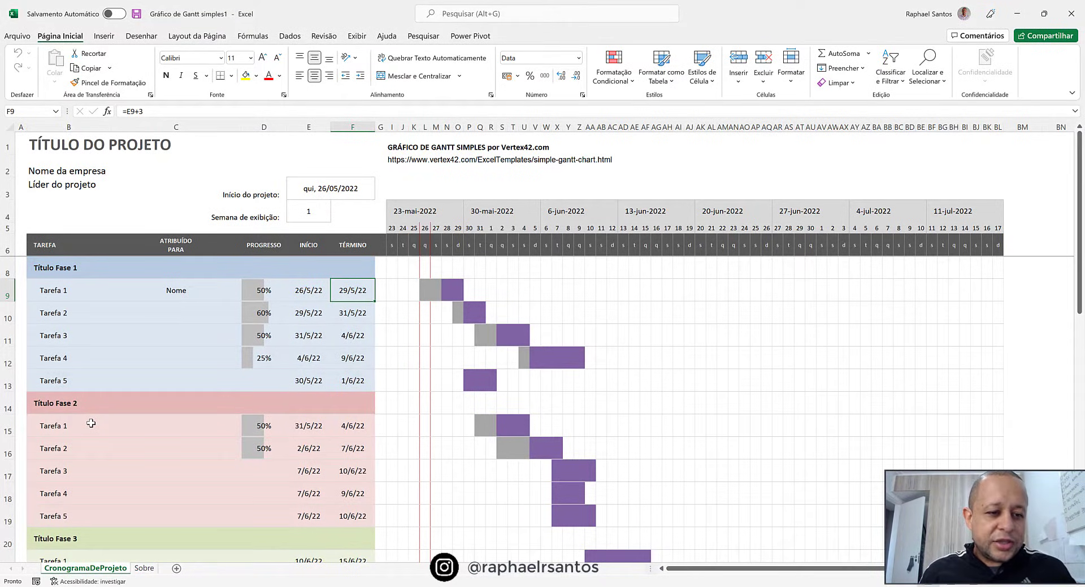
pyautogui.scroll(-1, 91, 423)
pyautogui.scroll(-1, 91, 423)
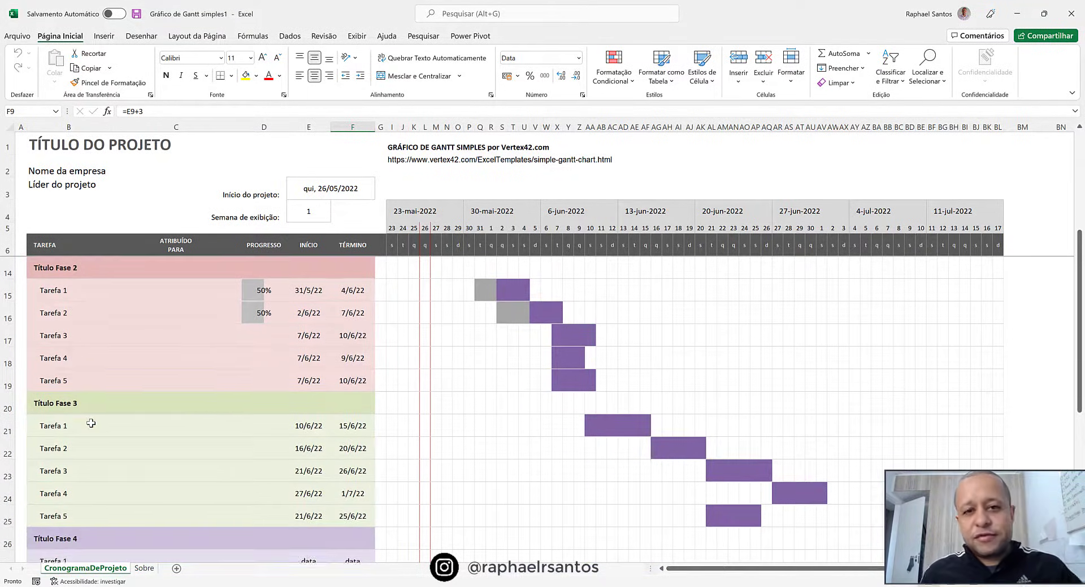
pyautogui.scroll(-2, 91, 423)
pyautogui.scroll(3, 91, 423)
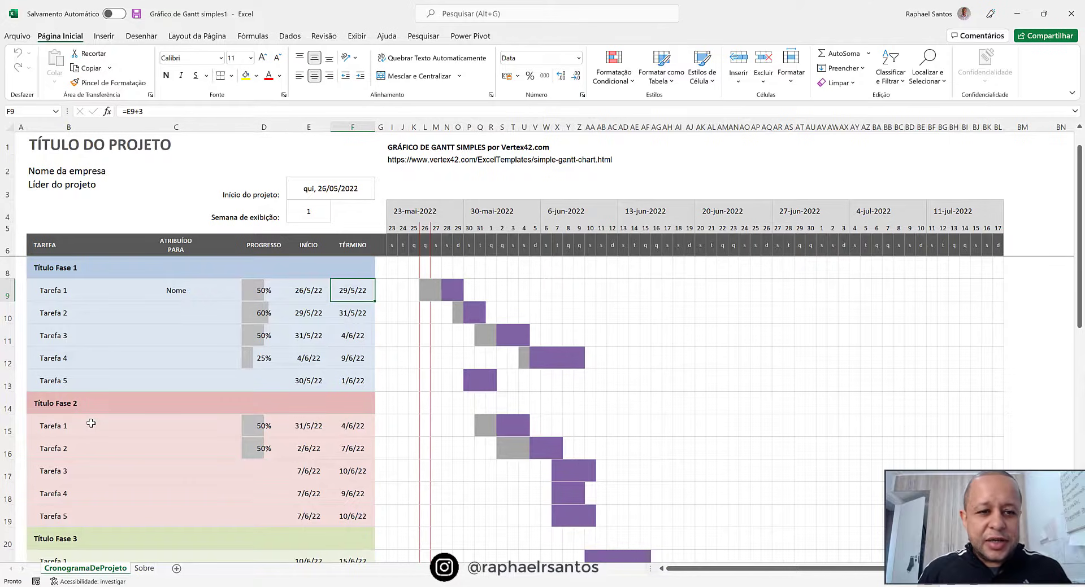
pyautogui.scroll(-2, 91, 424)
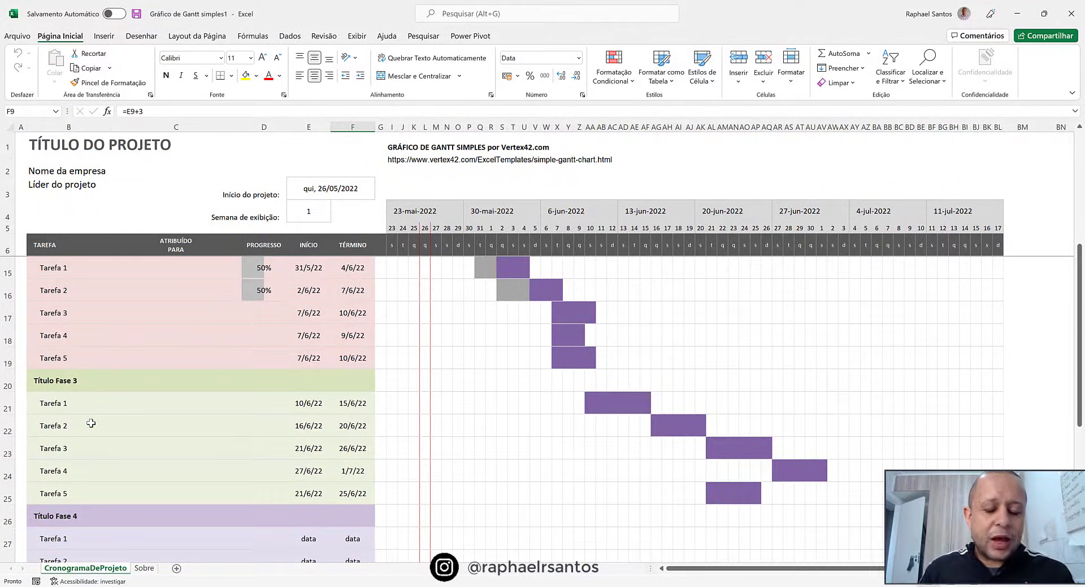
pyautogui.scroll(2, 91, 423)
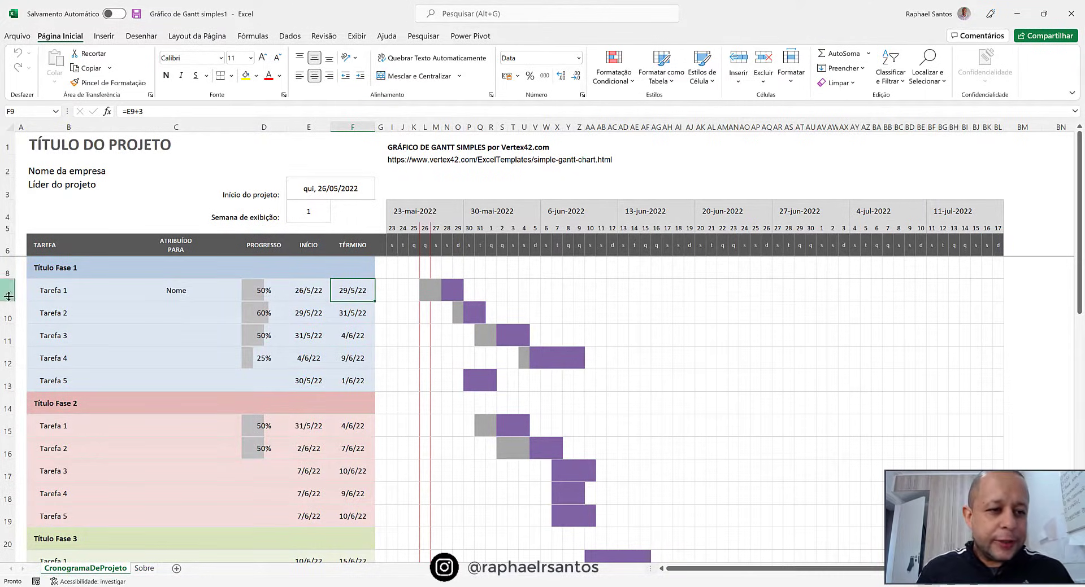
# Step: Group rows 9 to 13, the five tasks under Título Fase 1, into an outline group
pyautogui.moveTo(6, 296); pyautogui.dragTo(7, 375)
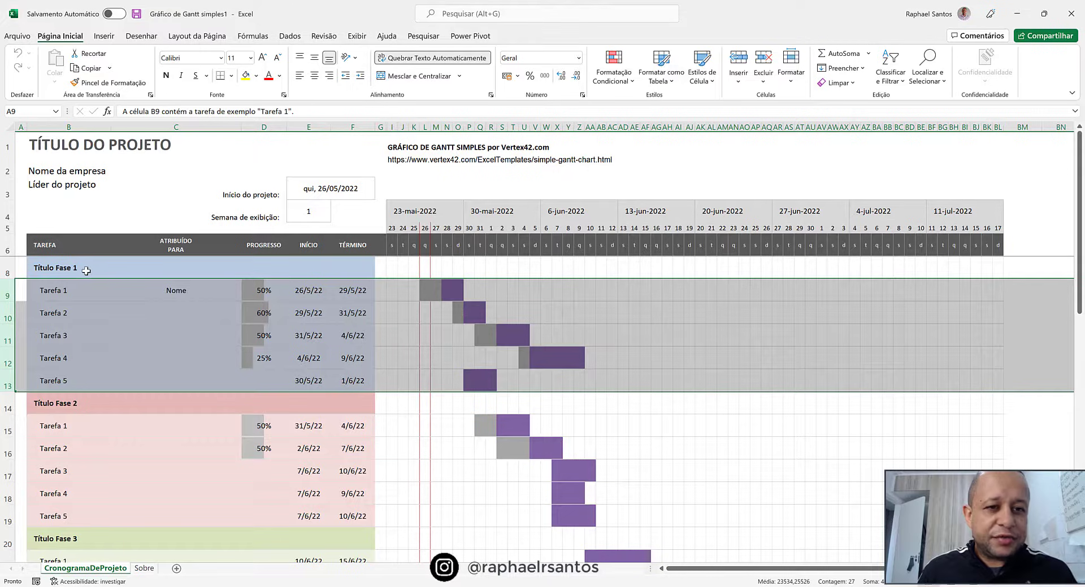
pyautogui.click(290, 37)
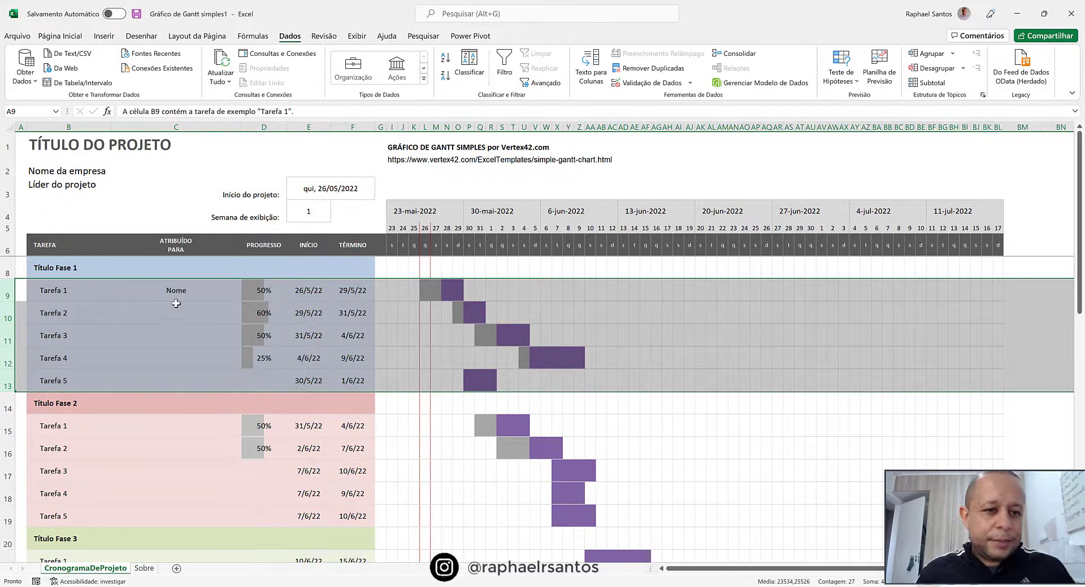
pyautogui.moveTo(5, 293); pyautogui.dragTo(6, 387)
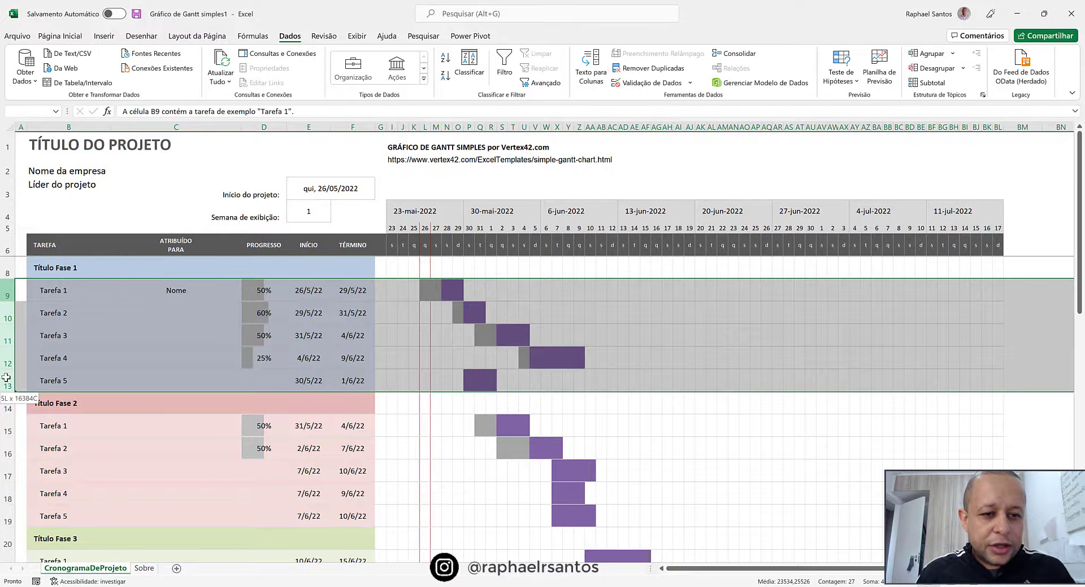
pyautogui.click(931, 56)
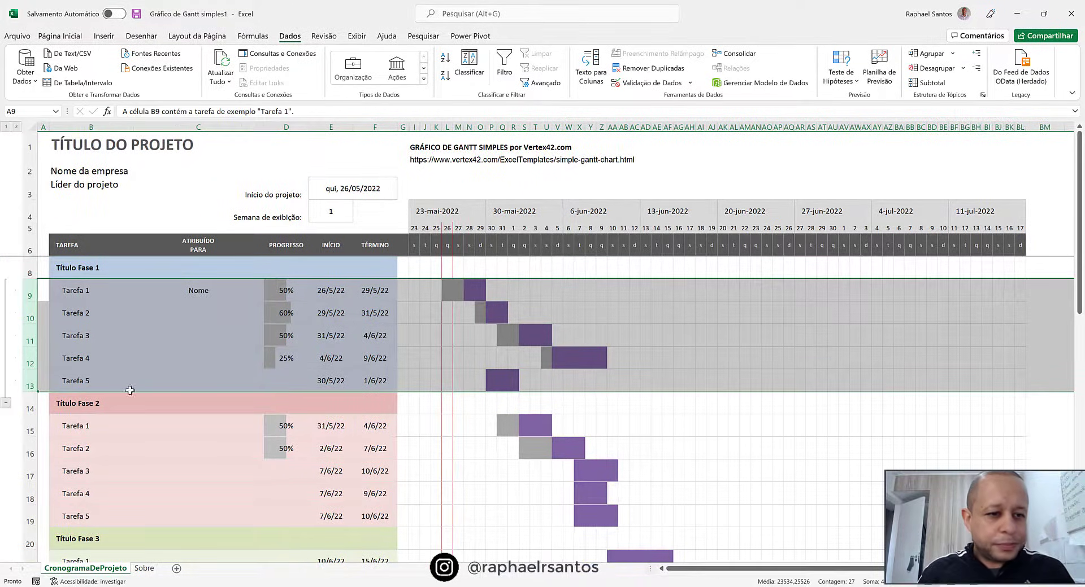
# Step: Collapse the Título Fase 1 task group and expand it again
pyautogui.click(86, 360)
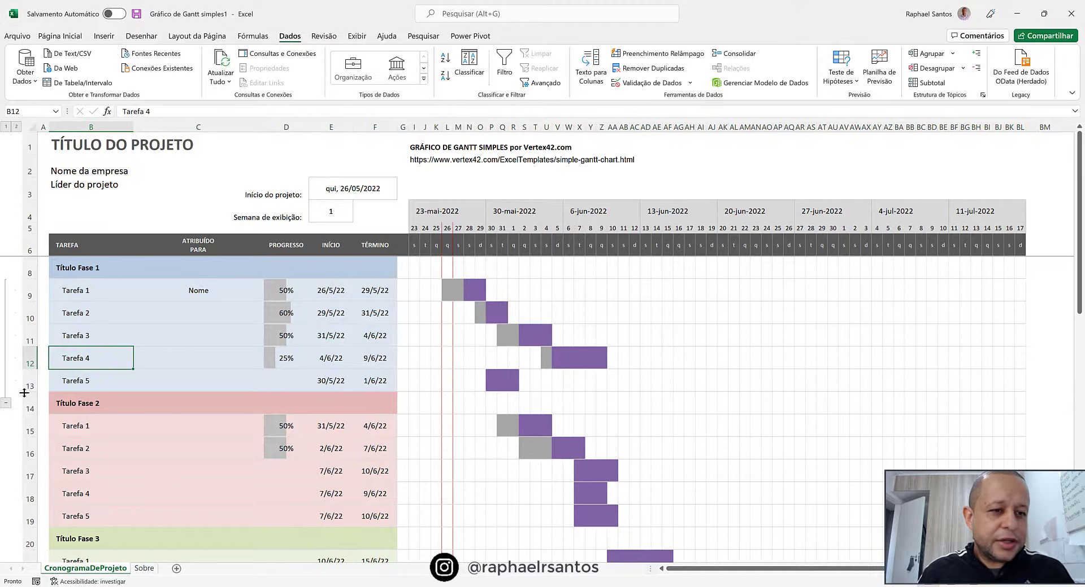
pyautogui.click(7, 404)
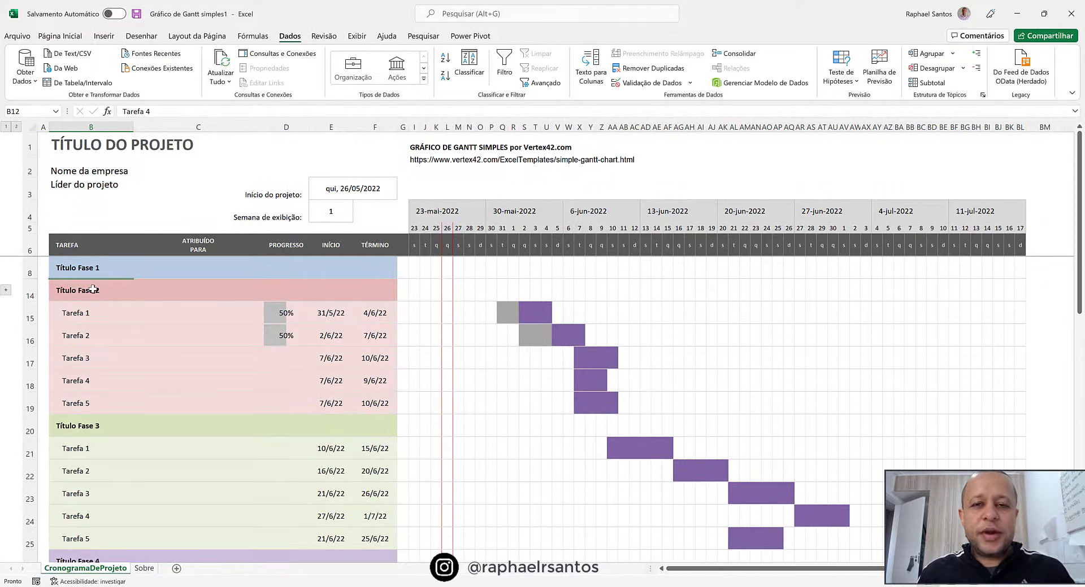
pyautogui.click(6, 290)
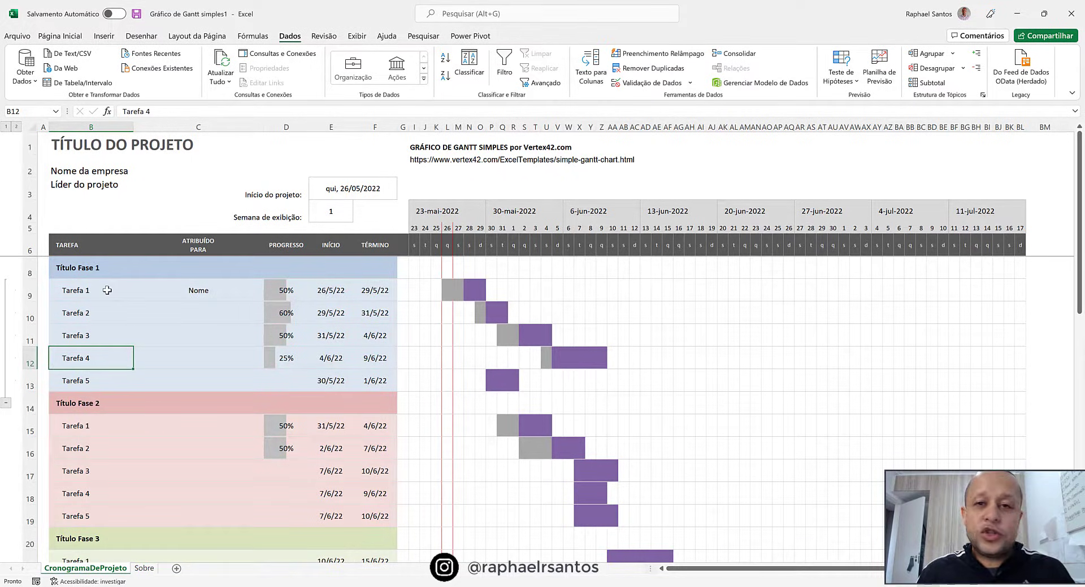
# Step: Group rows 15 to 19, the five tasks under Título Fase 2, into an outline group and collapse it
pyautogui.scroll(-1, 107, 291)
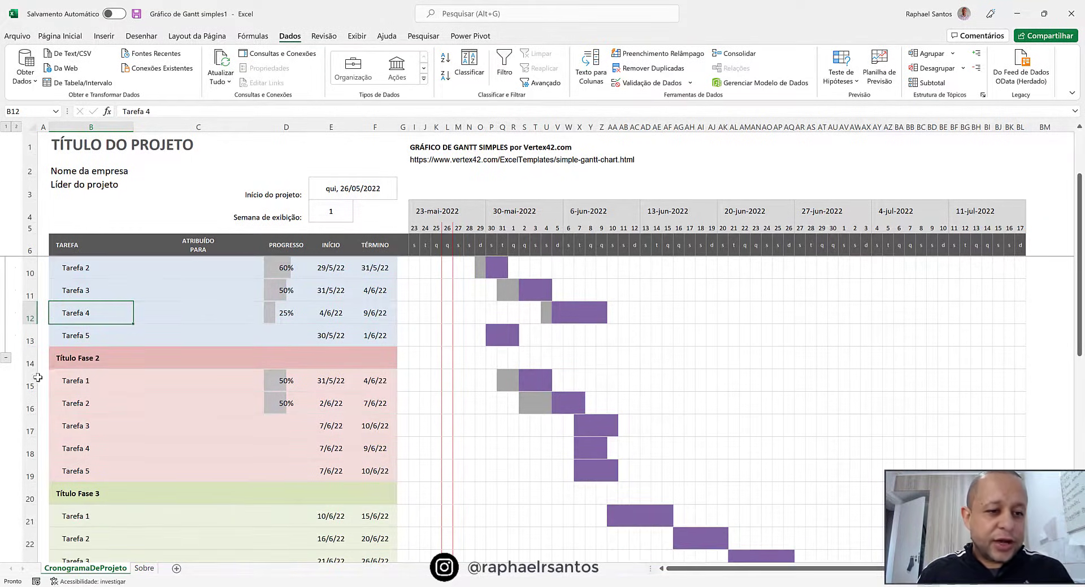
pyautogui.moveTo(30, 380); pyautogui.dragTo(31, 472)
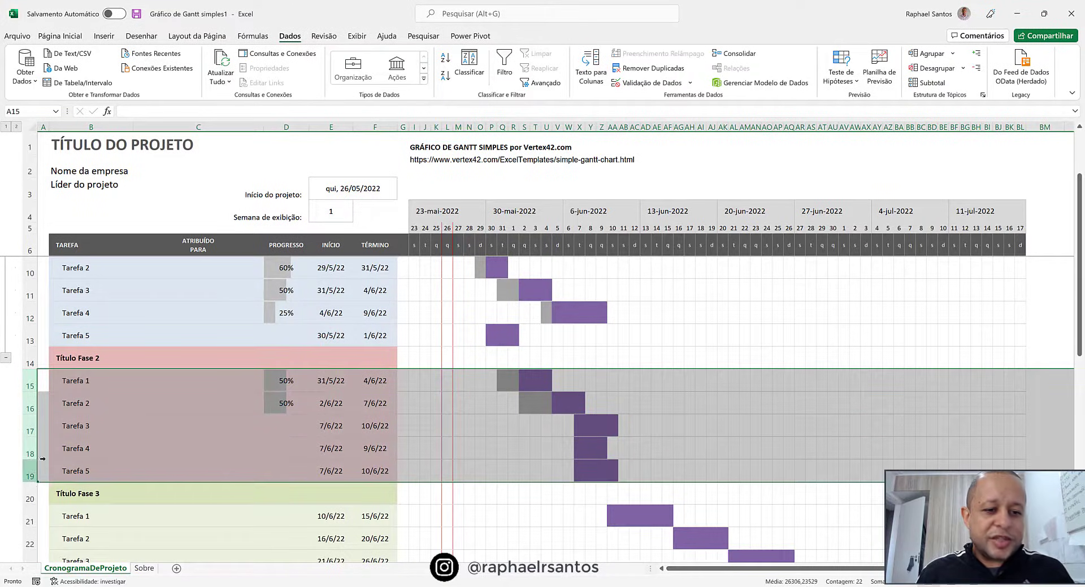
pyautogui.click(925, 56)
pyautogui.click(130, 398)
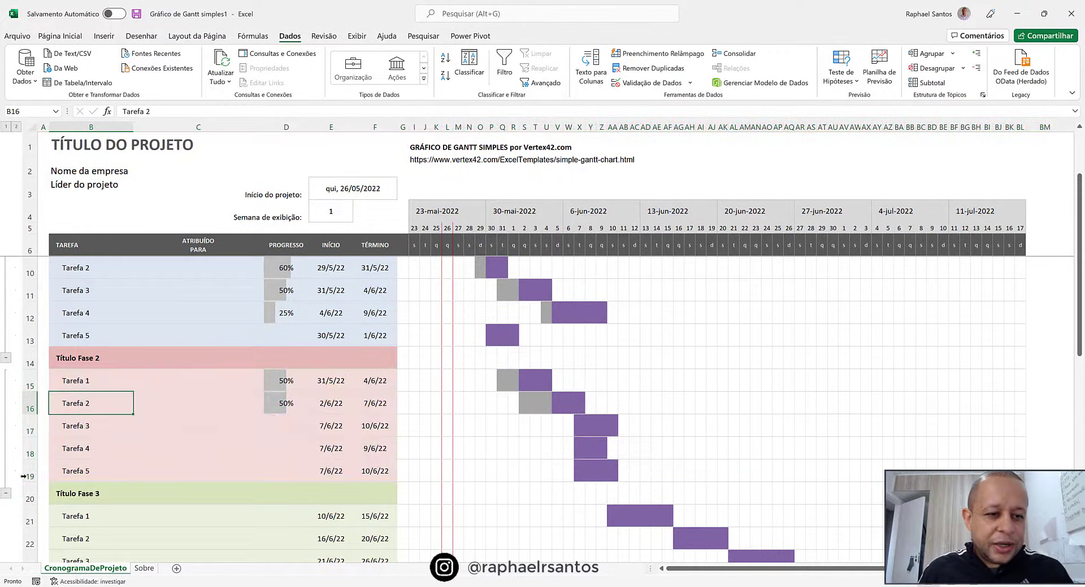
pyautogui.click(5, 493)
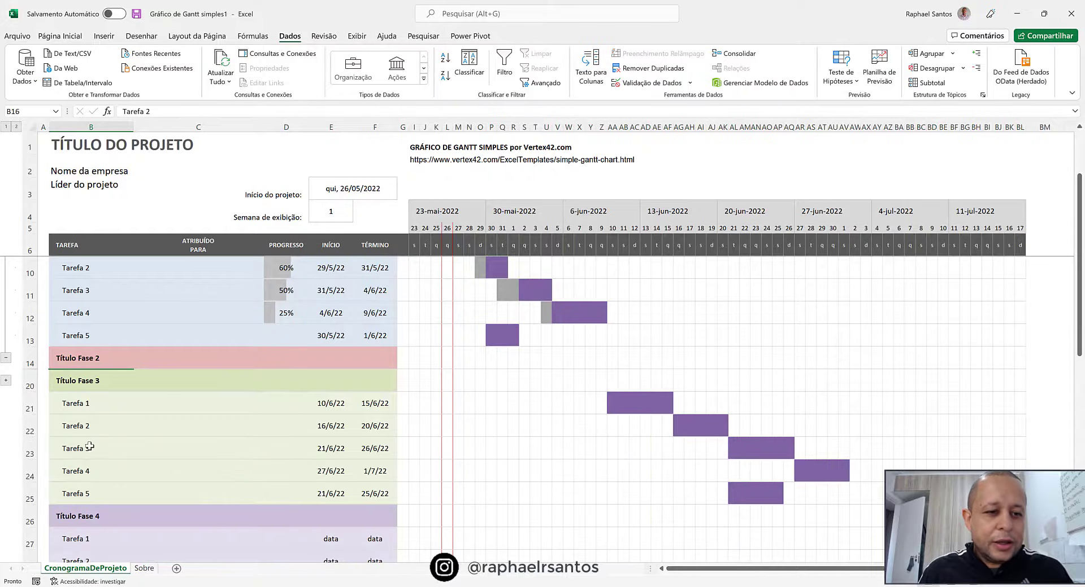
# Step: Group rows 21 to 25, the five tasks under Título Fase 3, into an outline group and collapse it
pyautogui.scroll(-1, 51, 373)
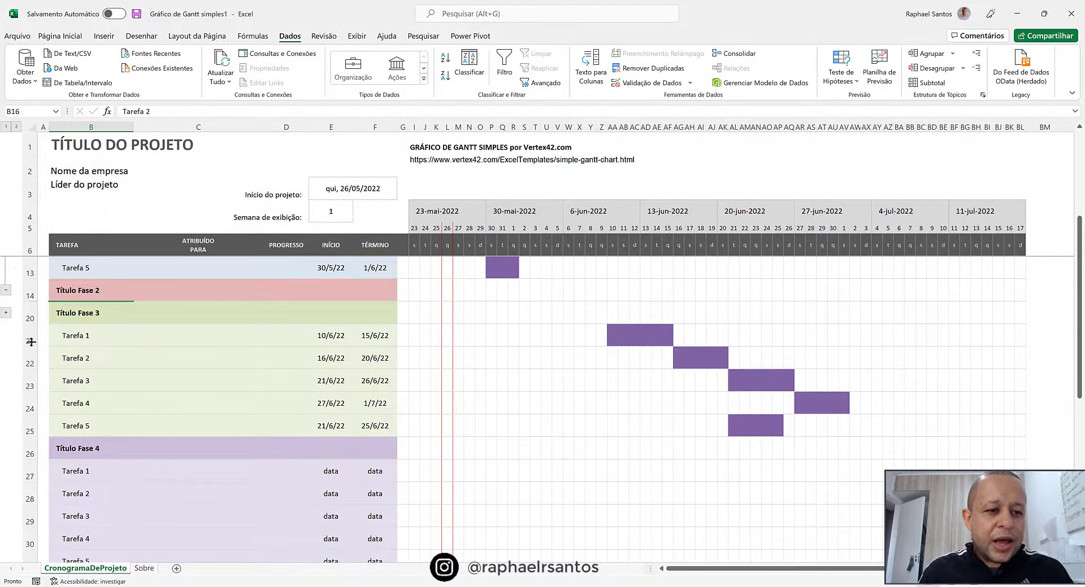
pyautogui.moveTo(33, 346); pyautogui.dragTo(24, 432)
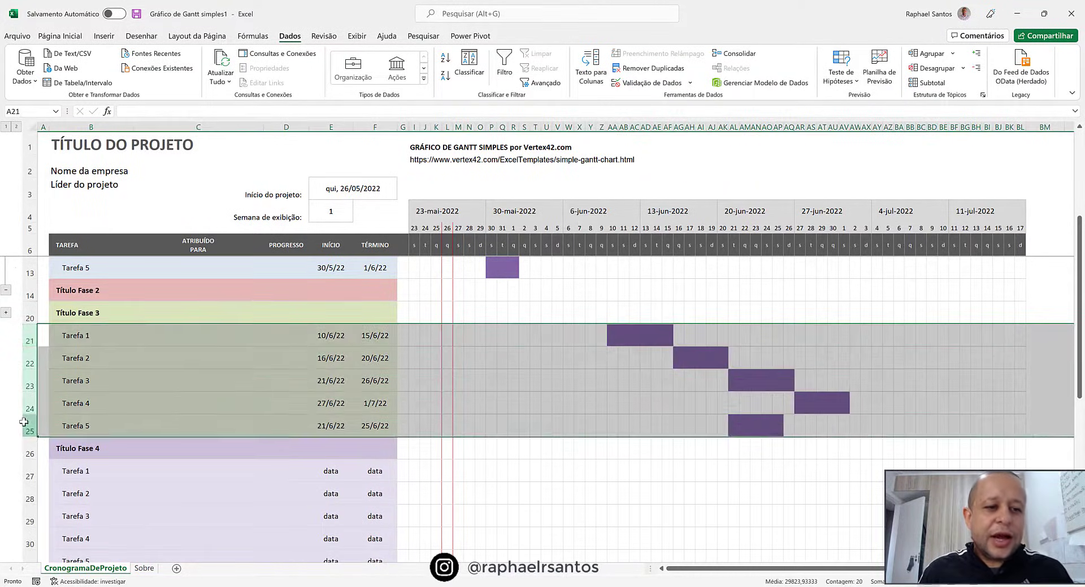
pyautogui.click(926, 53)
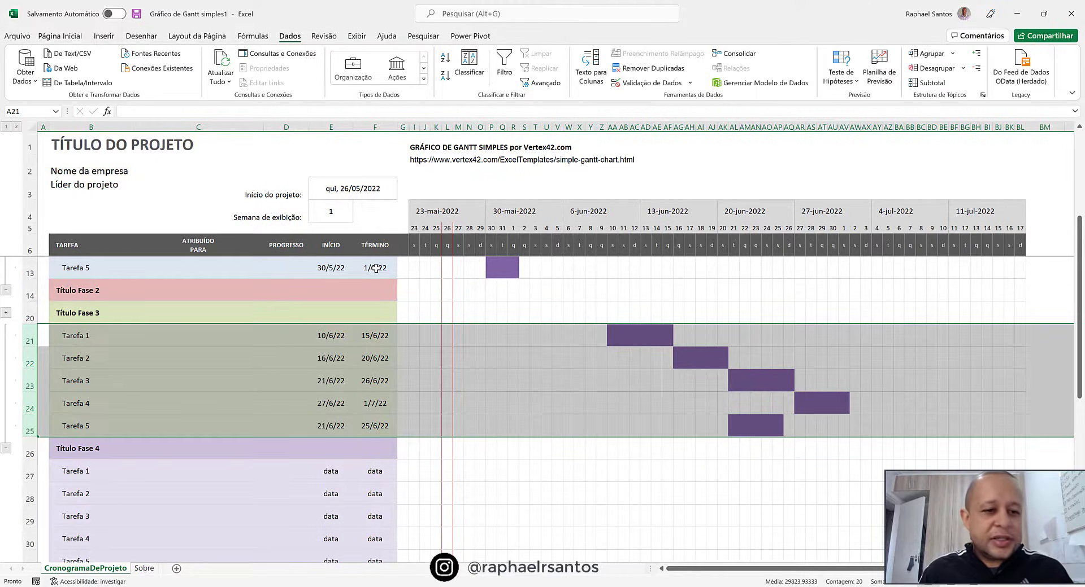
pyautogui.click(107, 359)
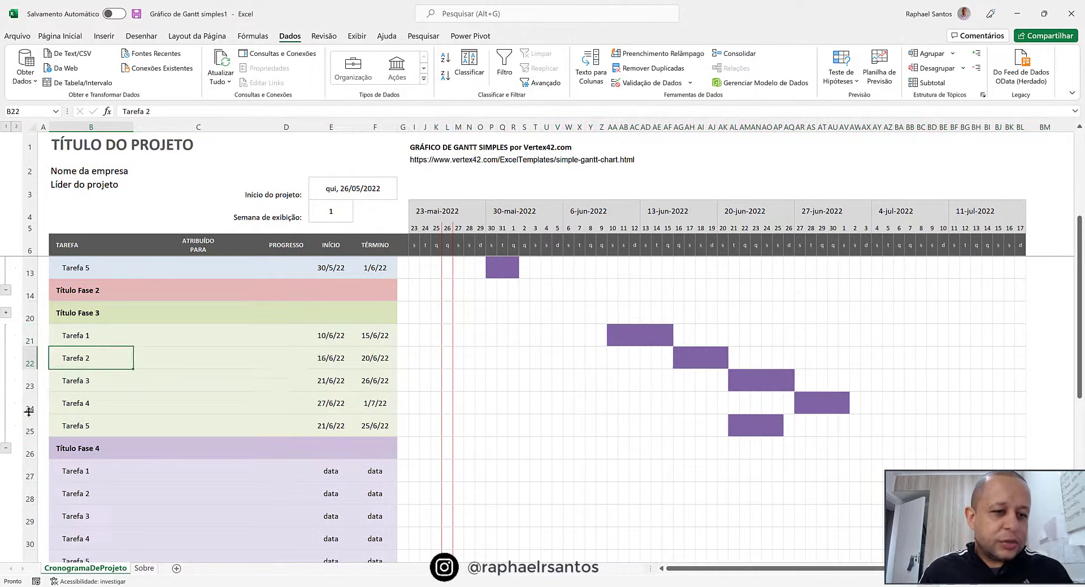
pyautogui.click(6, 448)
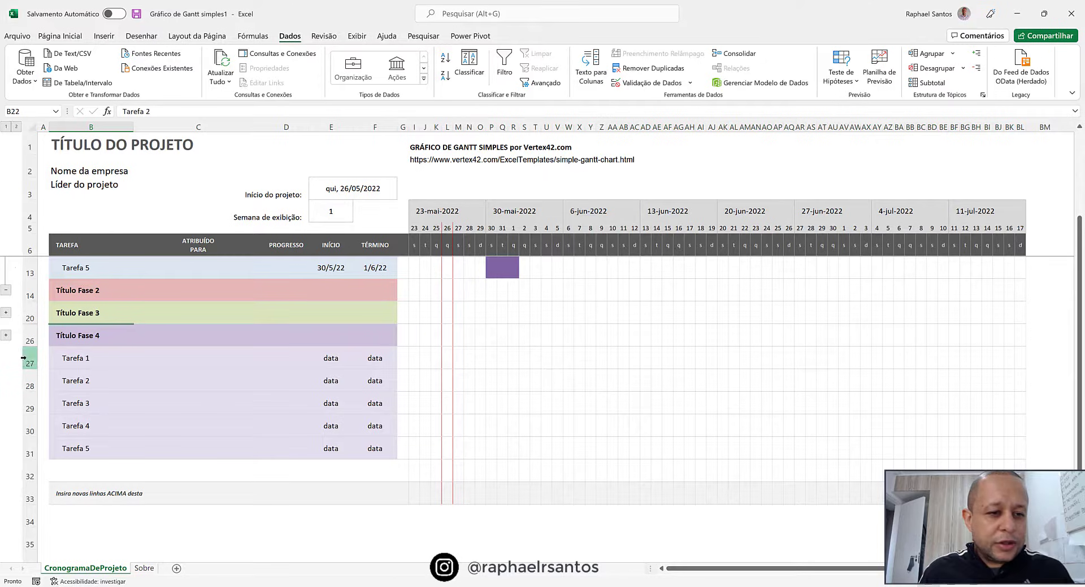
# Step: Group rows 27 to 31, the five tasks under Título Fase 4, into an outline group and collapse it
pyautogui.moveTo(26, 362); pyautogui.dragTo(37, 452)
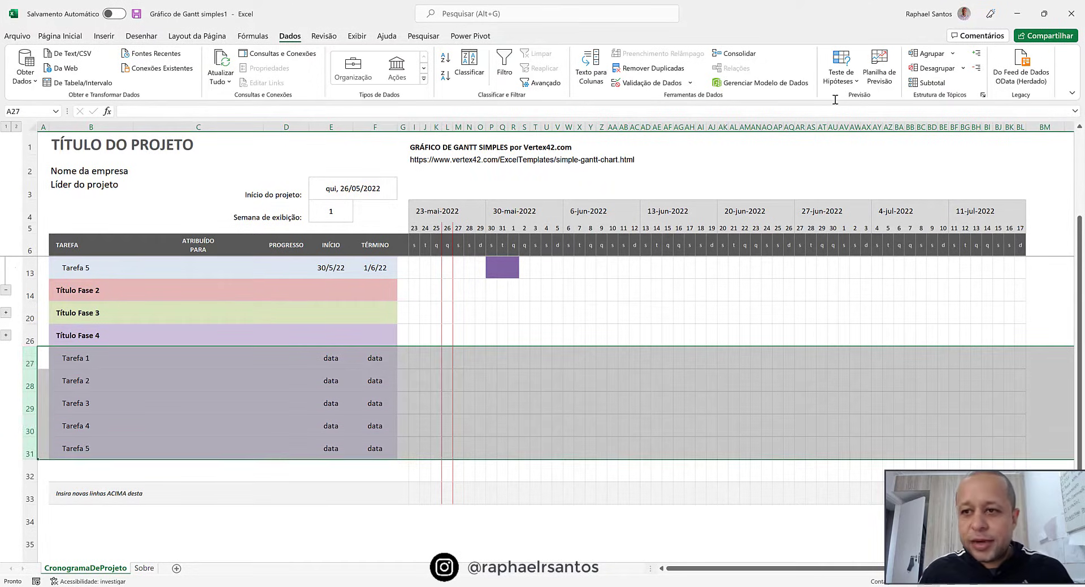
pyautogui.click(926, 54)
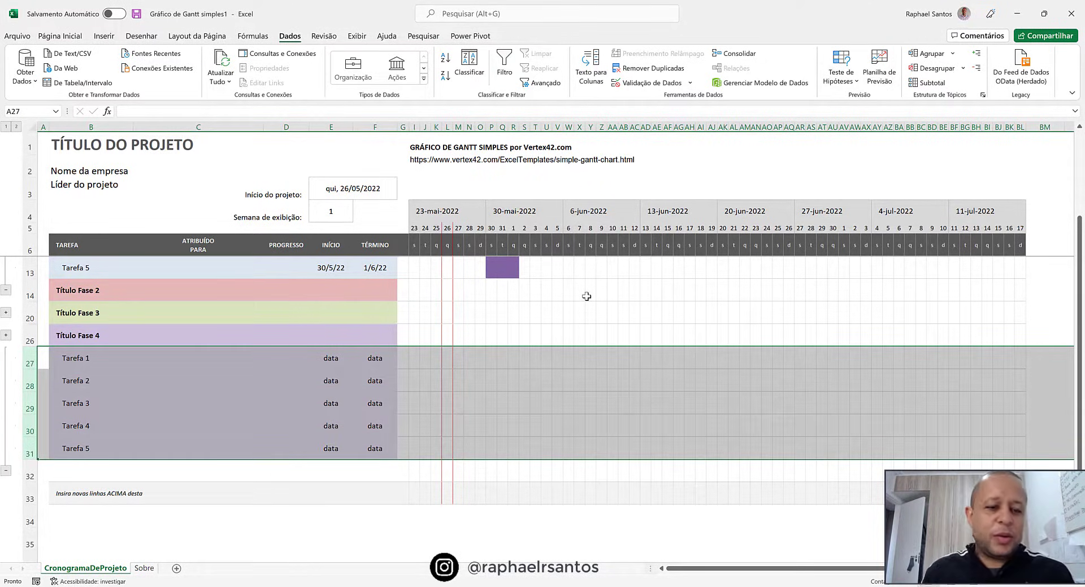
pyautogui.click(6, 471)
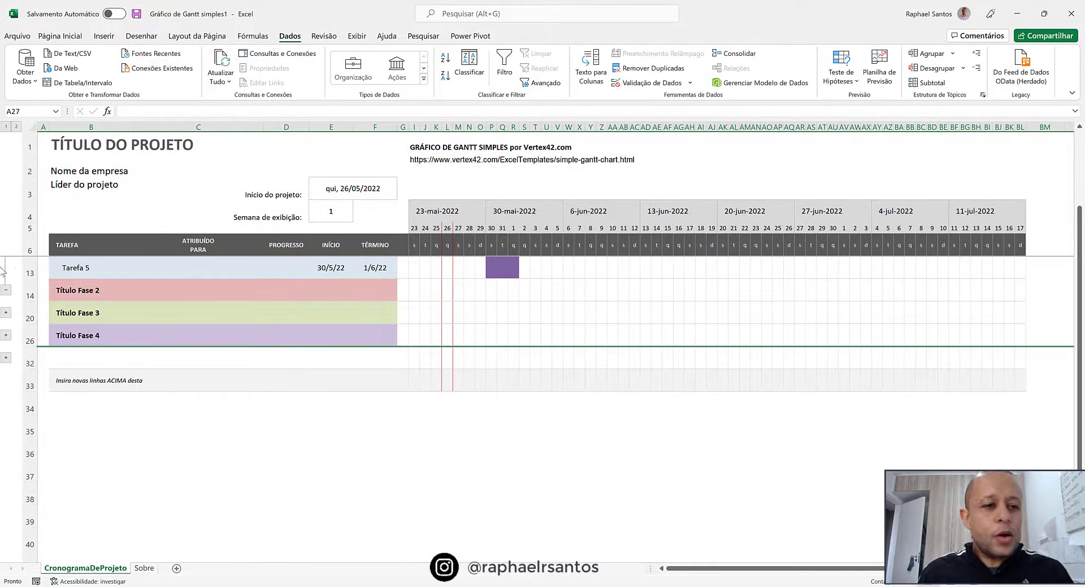
# Step: Examine the start date formula of Tarefa 1 and the end date formulas of Tarefa 1 to Tarefa 3 under Título Fase 1
pyautogui.scroll(2, 45, 294)
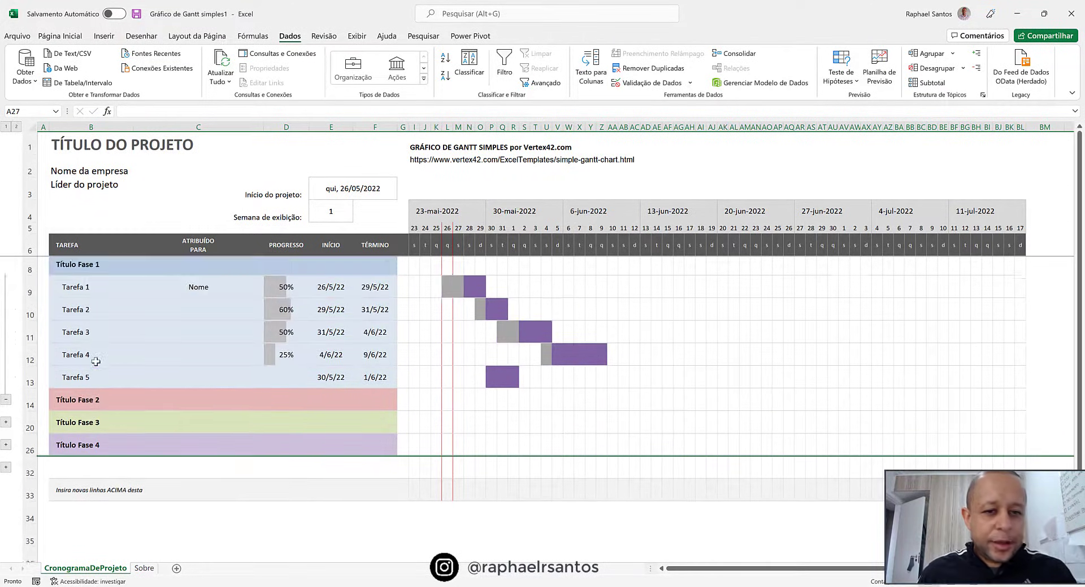
pyautogui.click(342, 289)
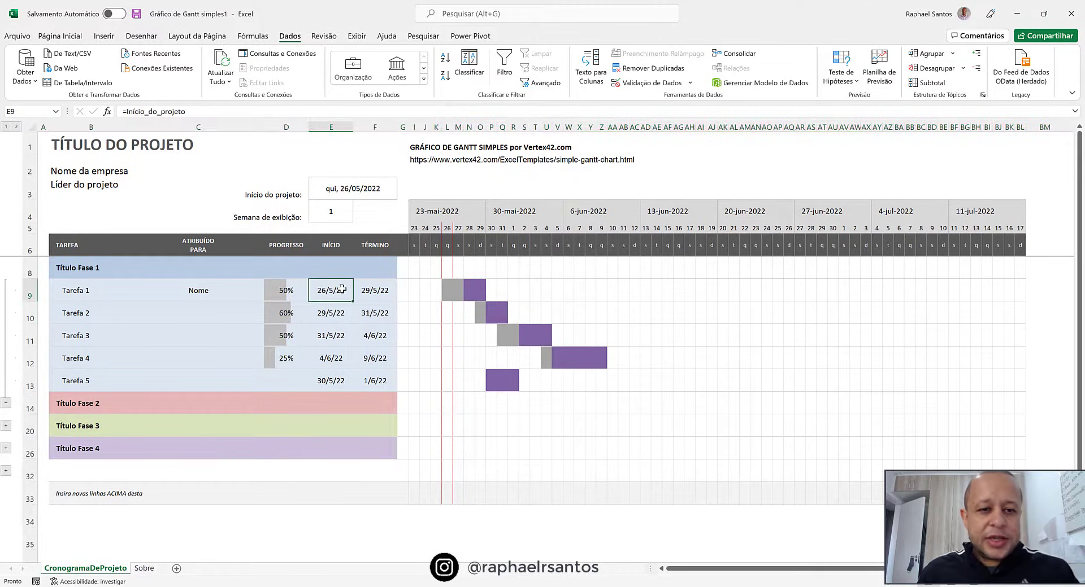
pyautogui.click(376, 289)
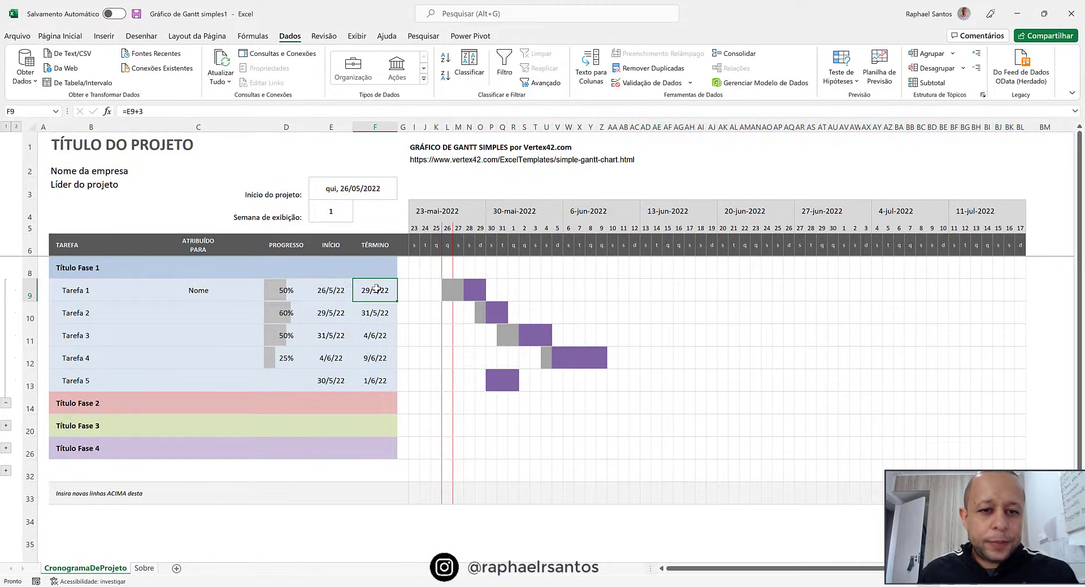
pyautogui.click(377, 307)
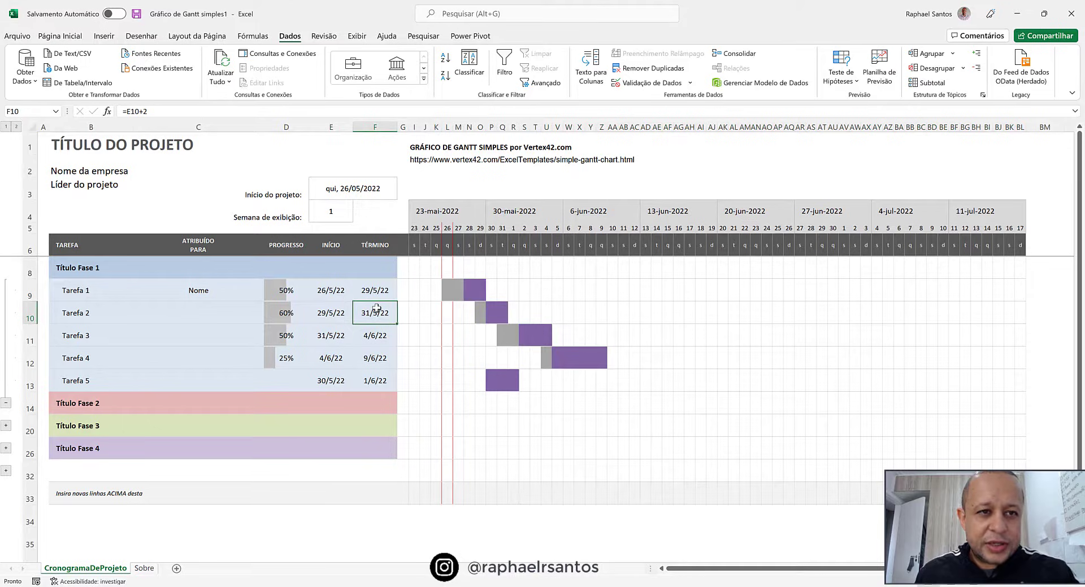
pyautogui.click(376, 290)
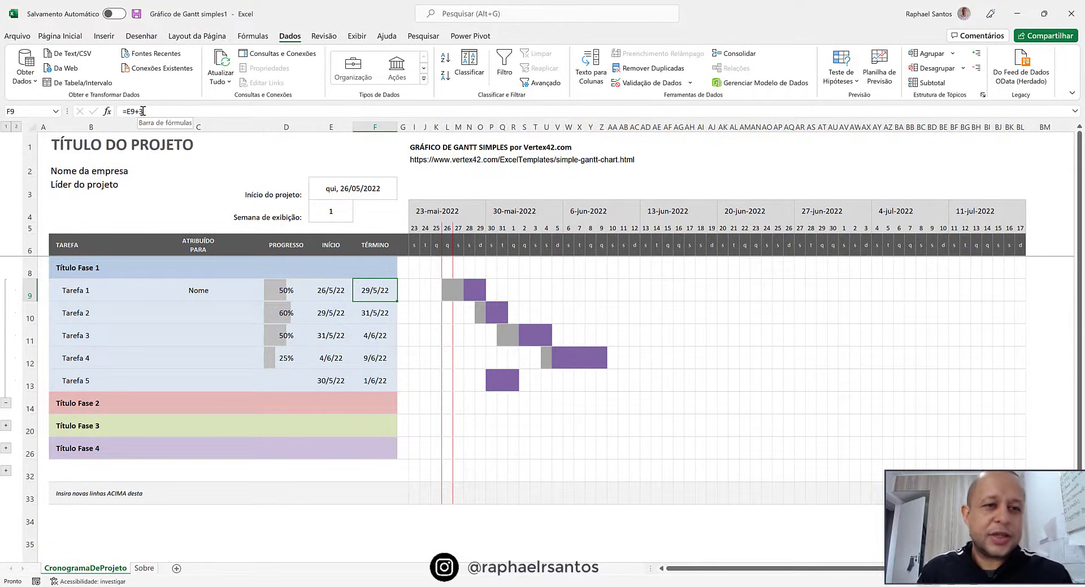
pyautogui.click(367, 307)
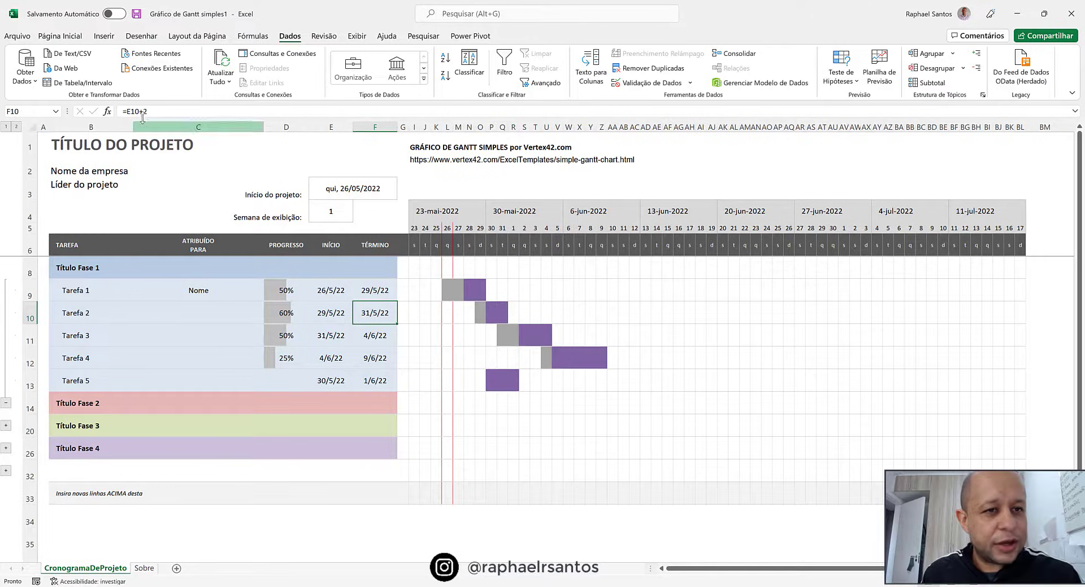
pyautogui.click(373, 333)
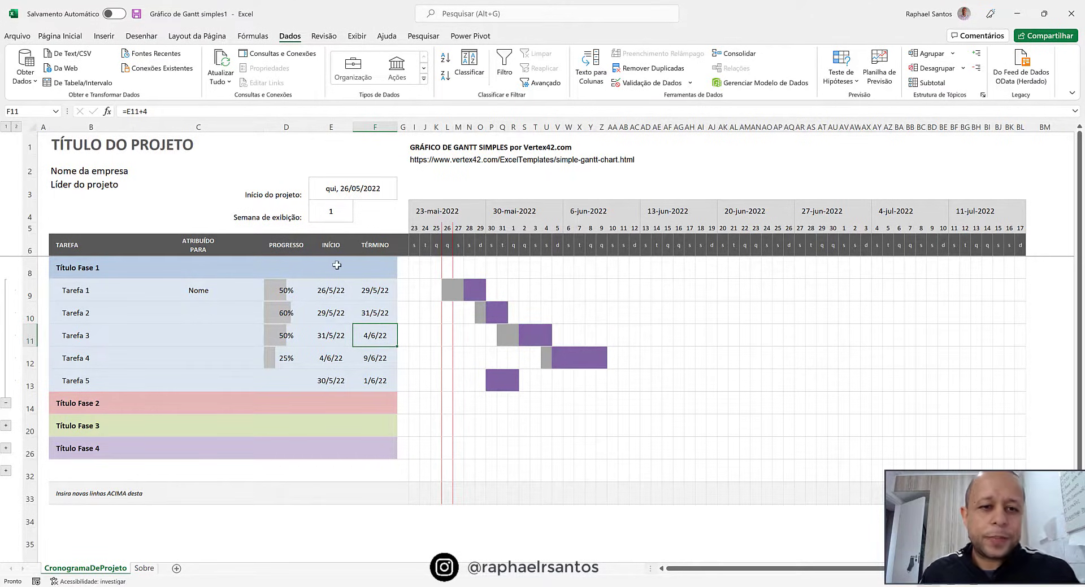
# Step: Insert a new column before PROGRESSO, title it DURAÇÃO in the header row, and narrow it to about half its width
pyautogui.click(283, 128)
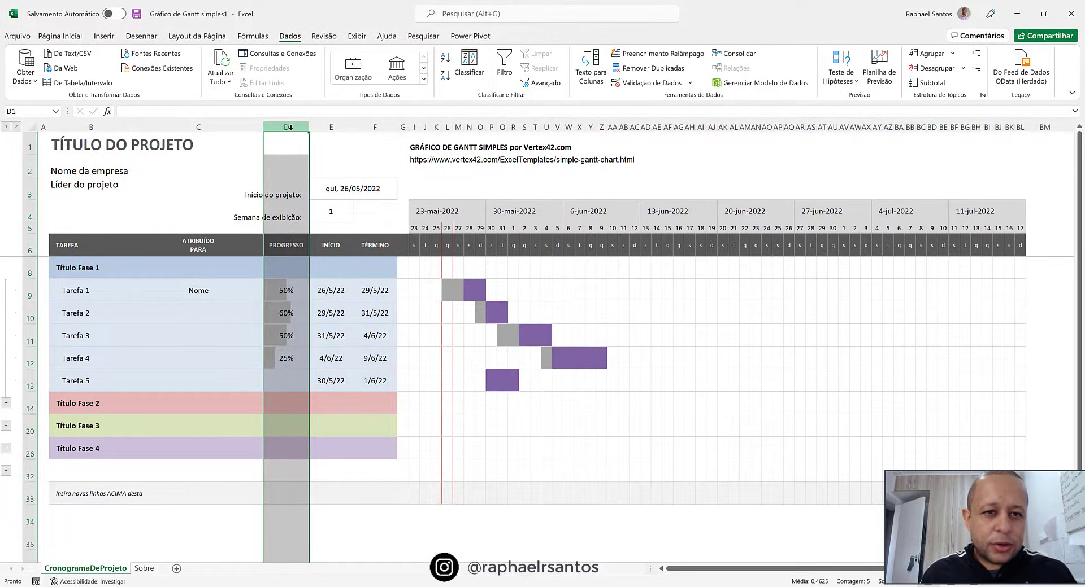
pyautogui.rightClick(291, 130)
pyautogui.click(317, 226)
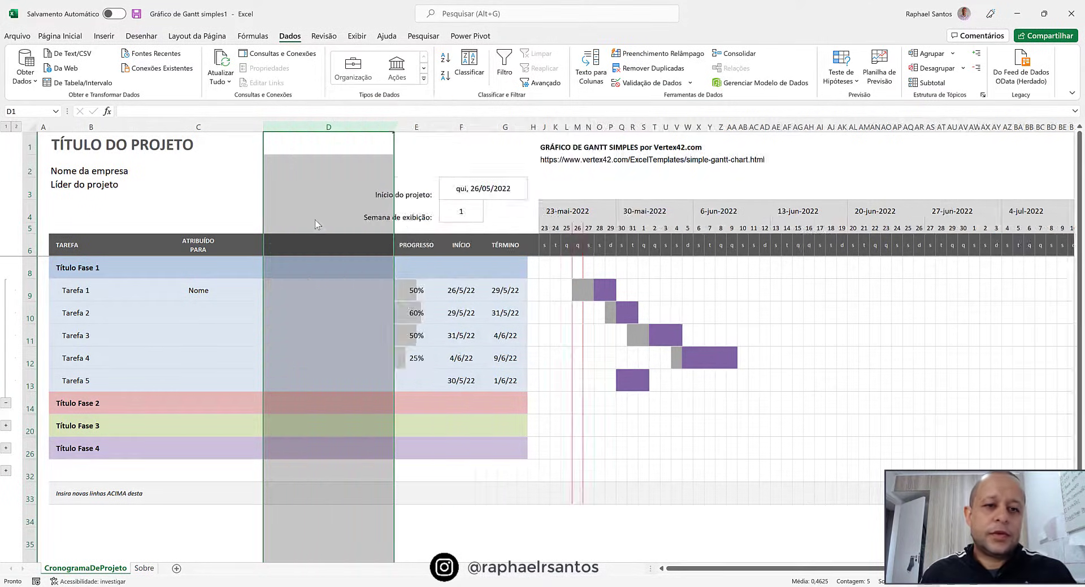
pyautogui.click(314, 242)
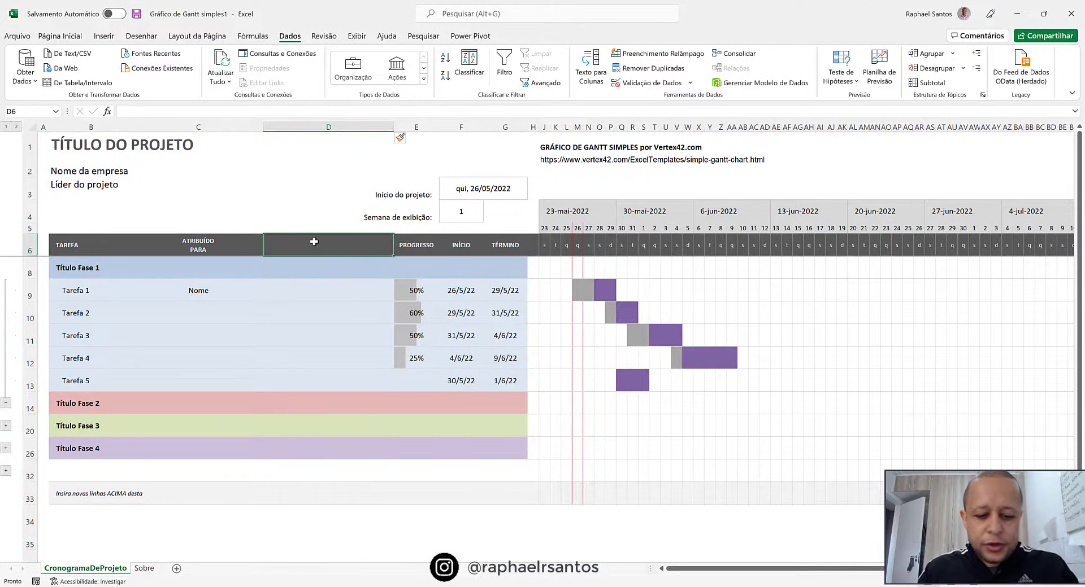
pyautogui.write('DURAÇ')
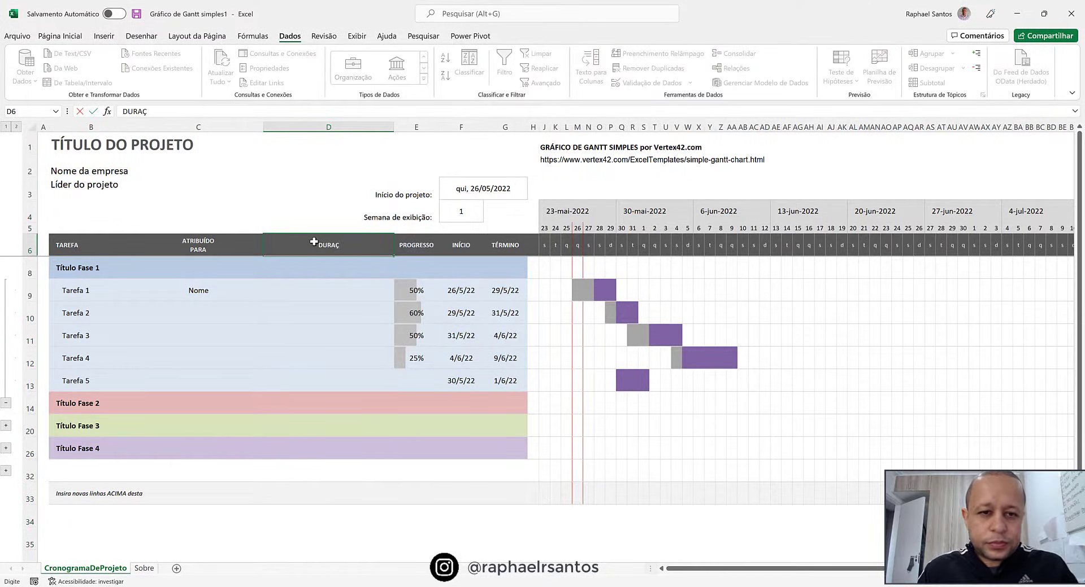
pyautogui.write('ÃO')
pyautogui.press('Return')
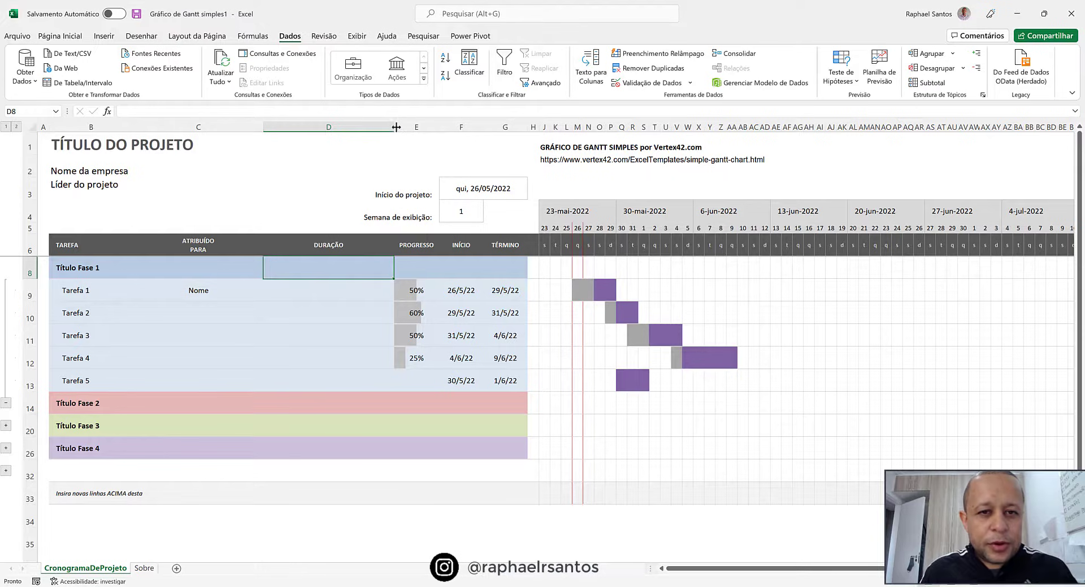
pyautogui.moveTo(396, 128); pyautogui.dragTo(324, 135)
# Step: Set Tarefa 1's TÉRMINO in G9 to =F9+D9 and fill the formula down to Tarefa 5 in G13
pyautogui.click(431, 292)
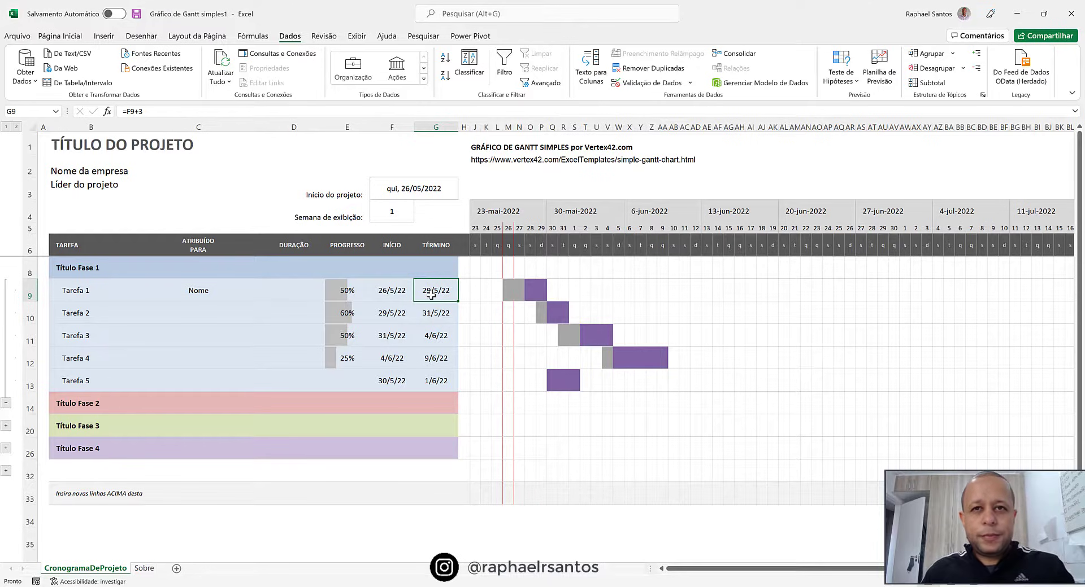
pyautogui.write('=')
pyautogui.click(398, 291)
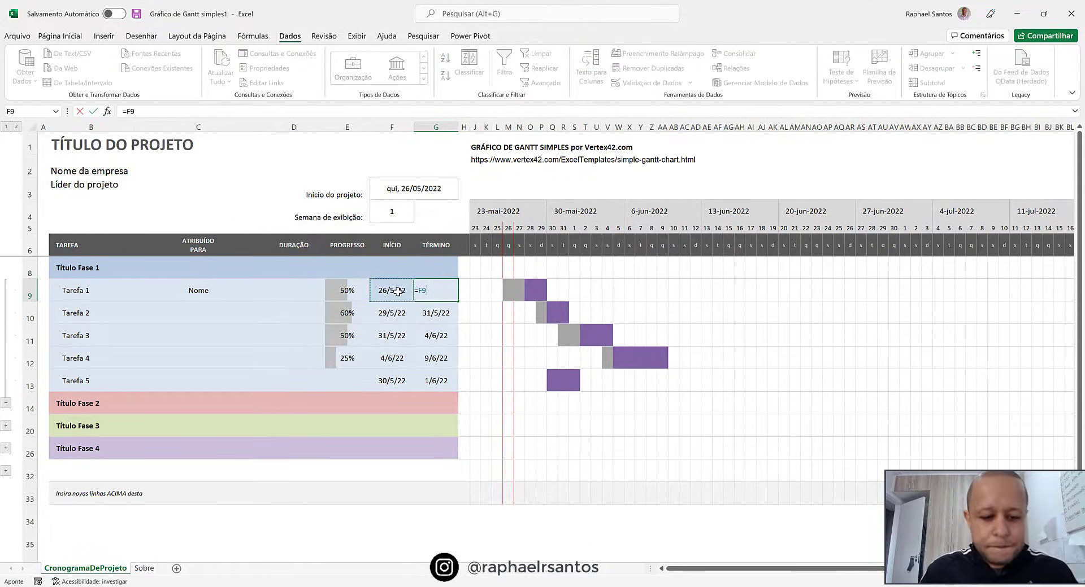
pyautogui.write('+')
pyautogui.click(287, 291)
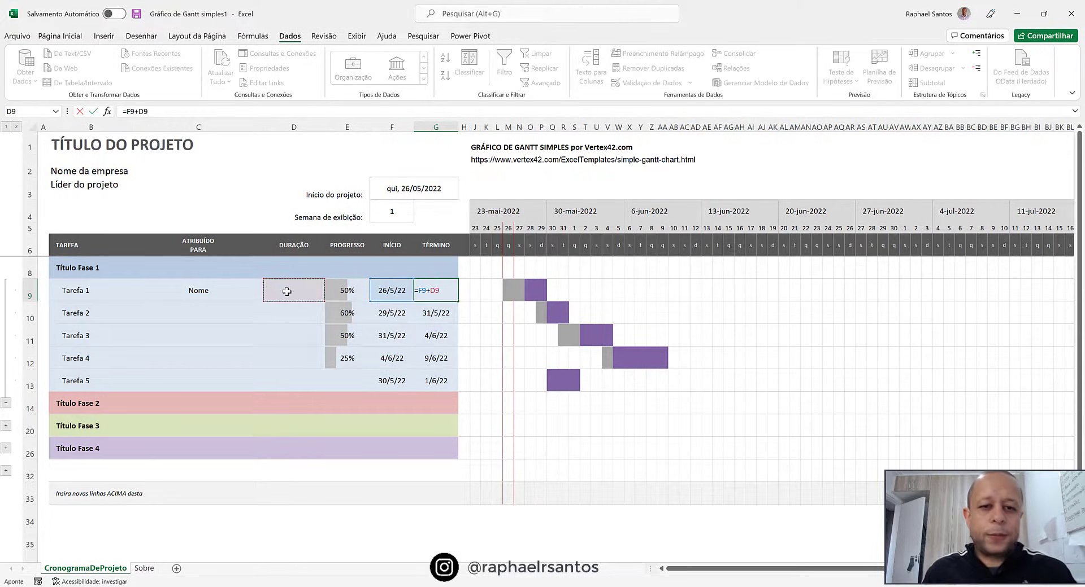
pyautogui.hotkey('ctrl', 'Return')
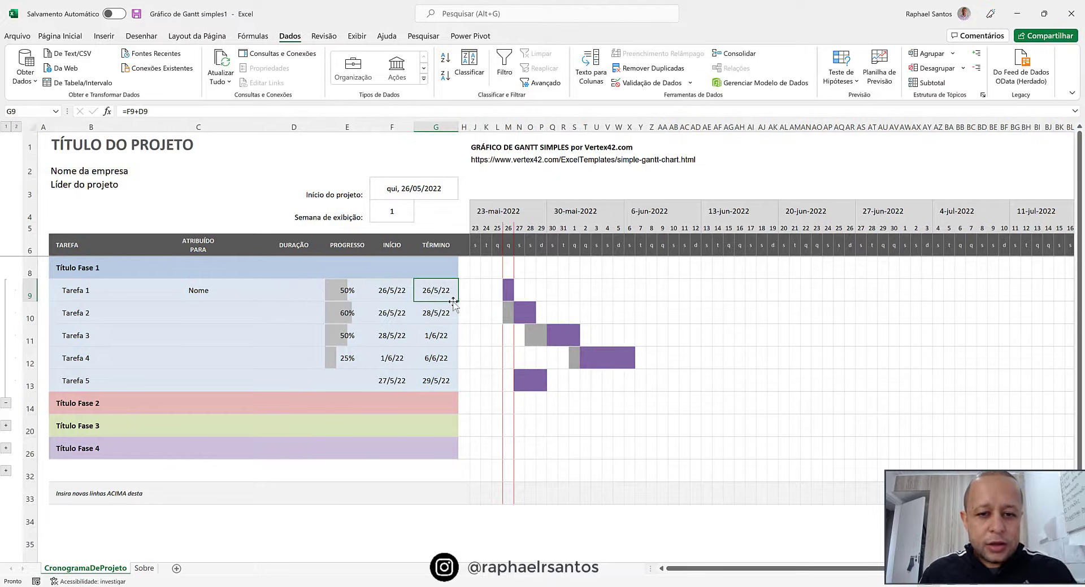
pyautogui.moveTo(457, 303); pyautogui.dragTo(457, 384)
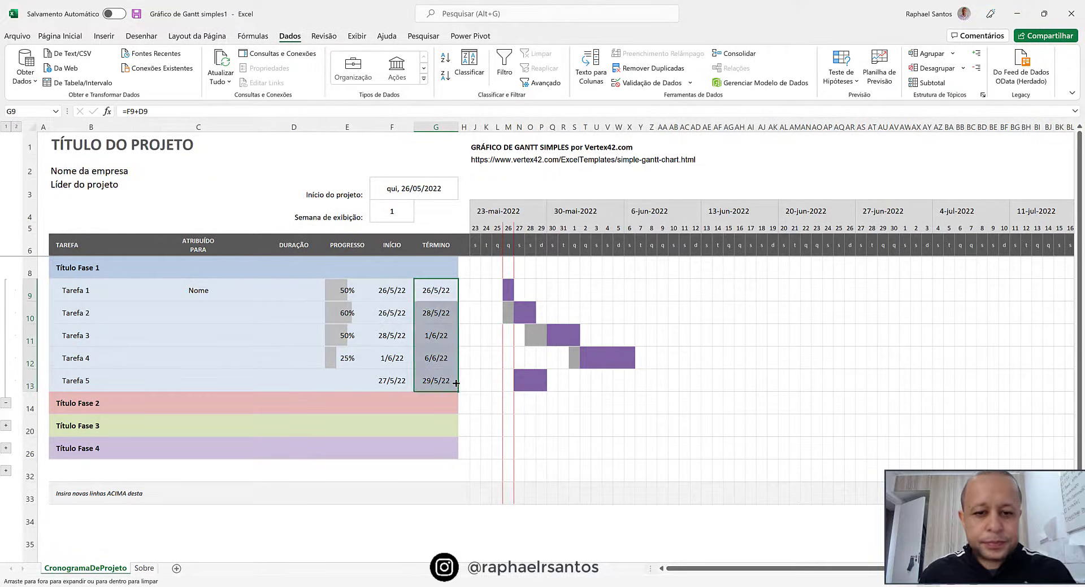
# Step: Enter the durations 10, 5, 3, 4 and 5 for Tarefa 1 to Tarefa 5 of Título Fase 1 in D9:D13
pyautogui.click(296, 284)
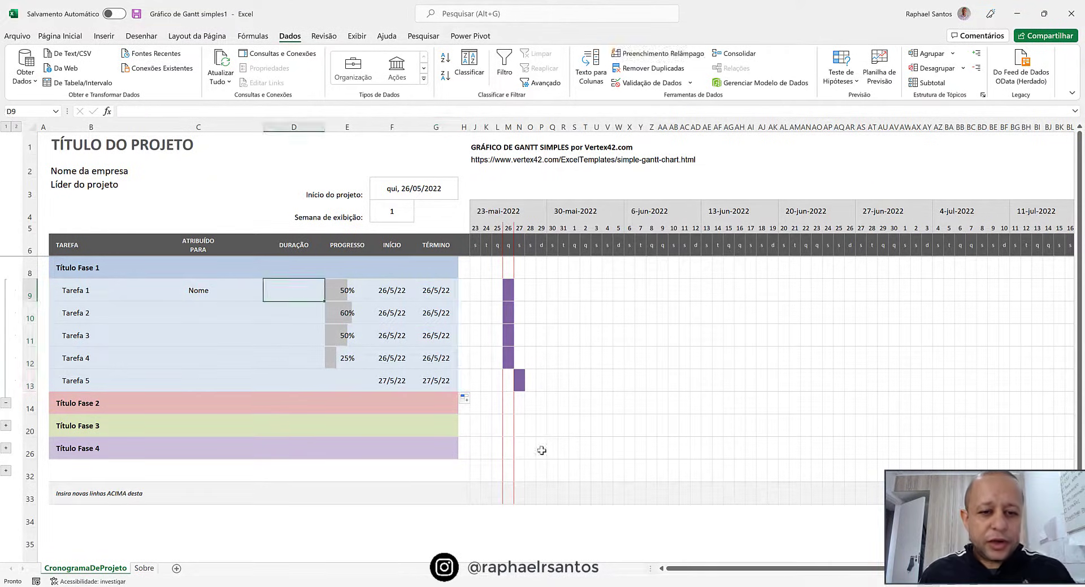
pyautogui.write('10')
pyautogui.press('Return')
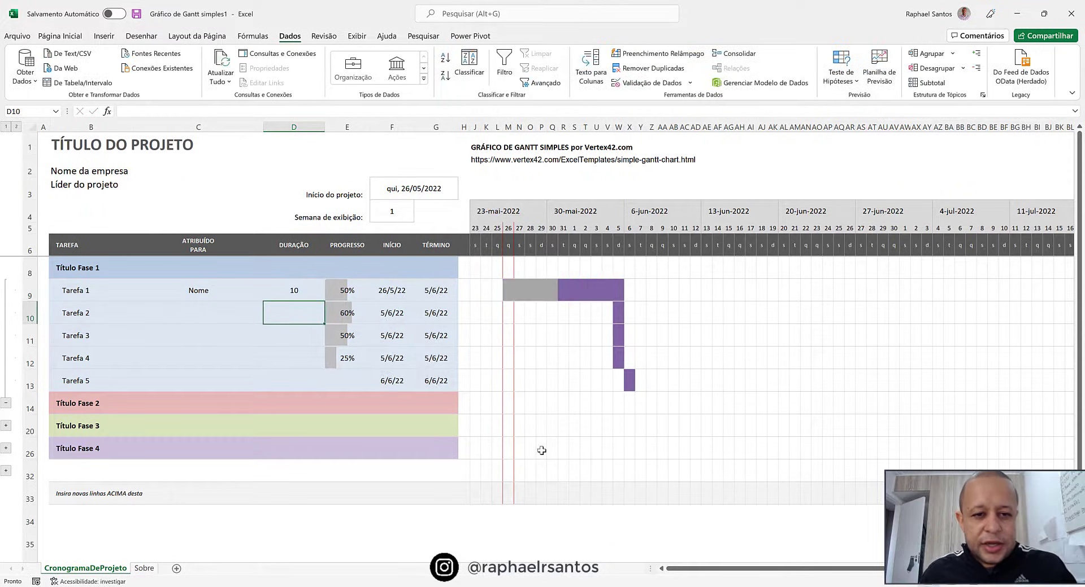
pyautogui.write('5')
pyautogui.press('Return')
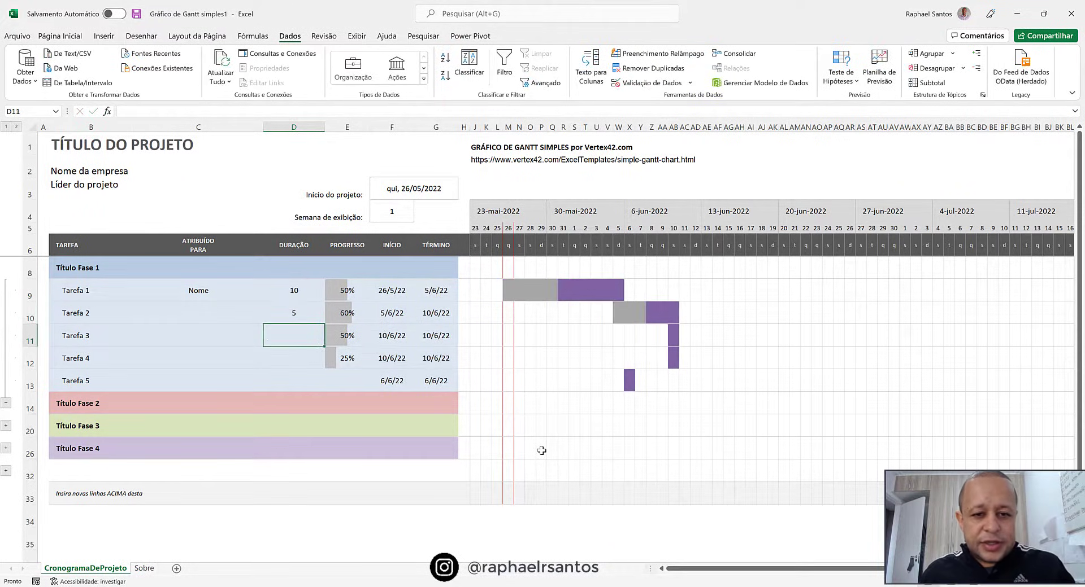
pyautogui.write('3')
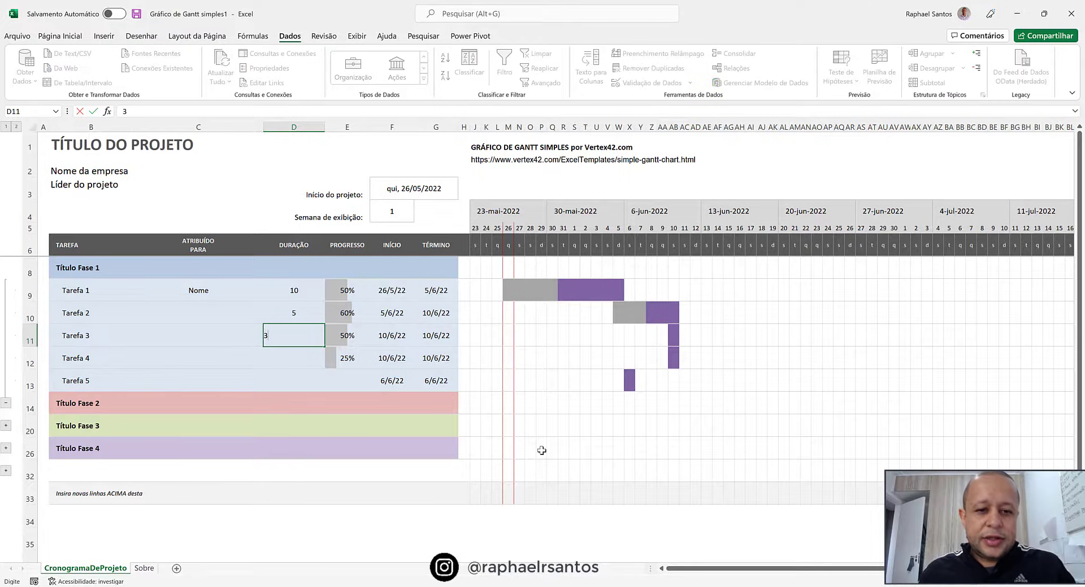
pyautogui.press('Return')
pyautogui.write('4')
pyautogui.press('Return')
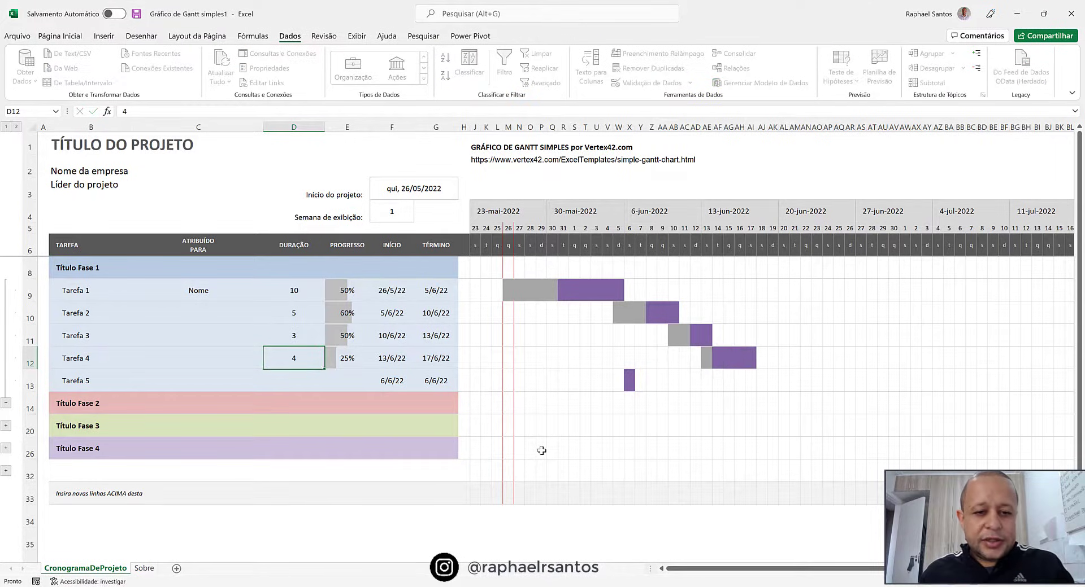
pyautogui.write('5')
pyautogui.hotkey('ctrl', 'Return')
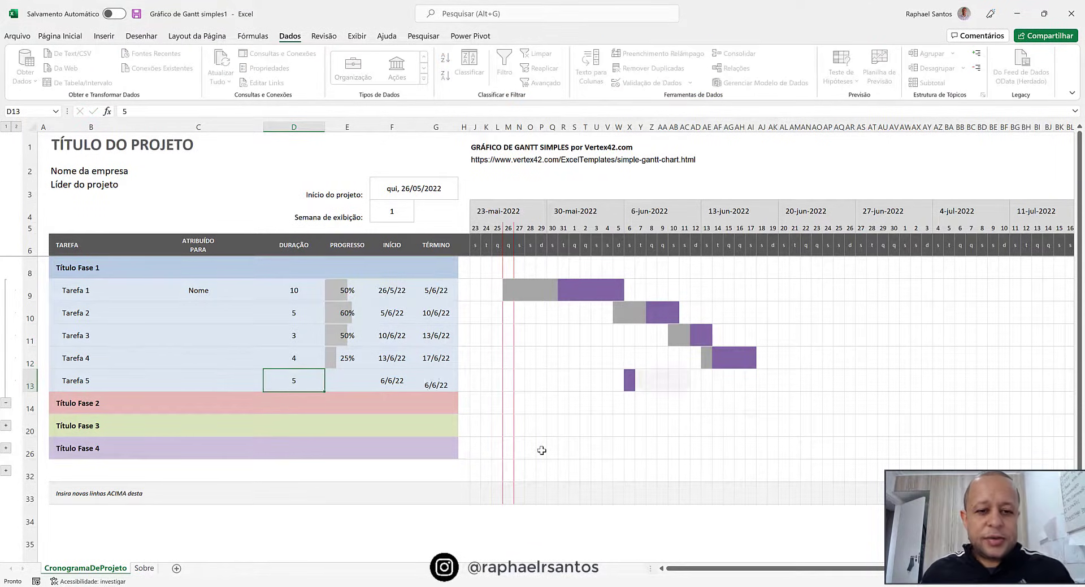
# Step: Examine the project start date formula and the INÍCIO and TÉRMINO formulas of Tarefa 1 and Tarefa 2
pyautogui.press('Up')
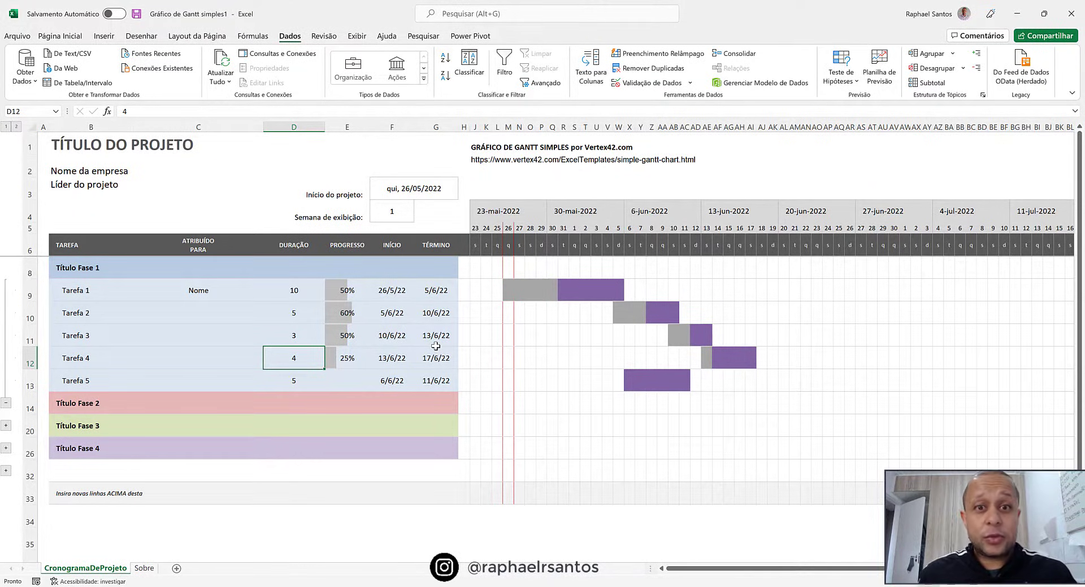
pyautogui.click(104, 268)
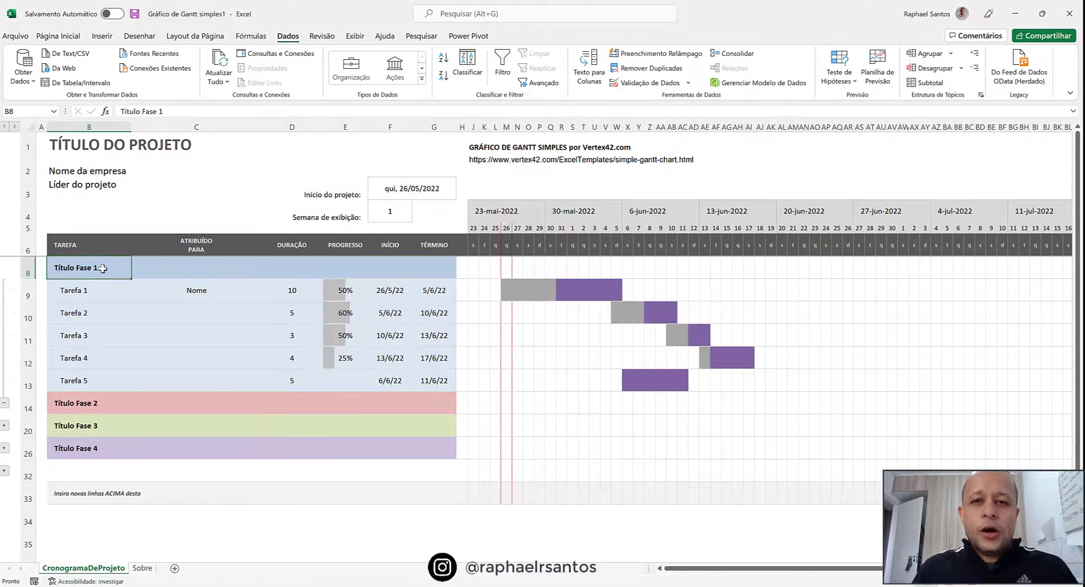
pyautogui.click(441, 293)
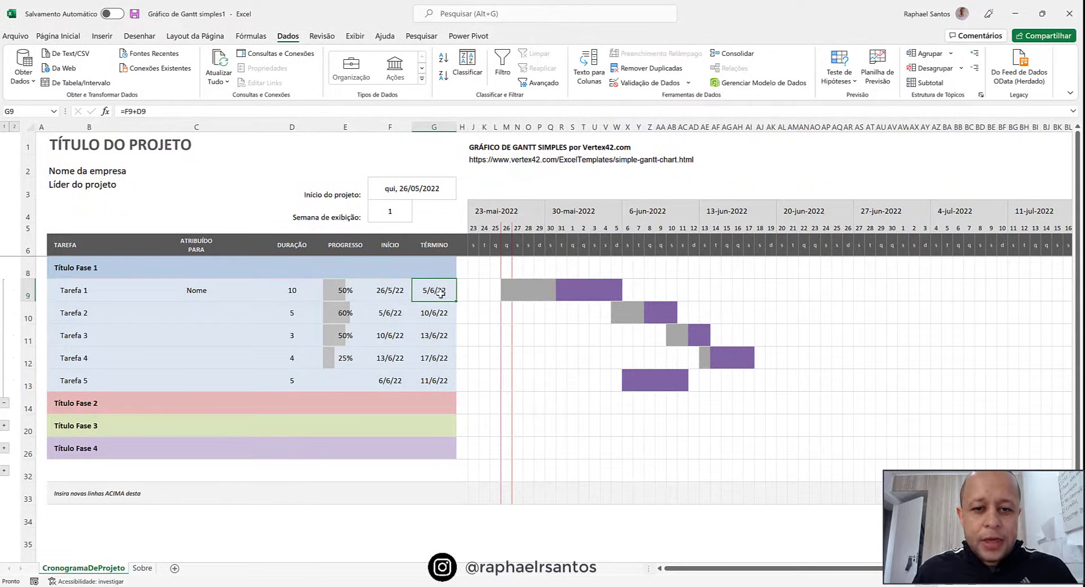
pyautogui.click(403, 310)
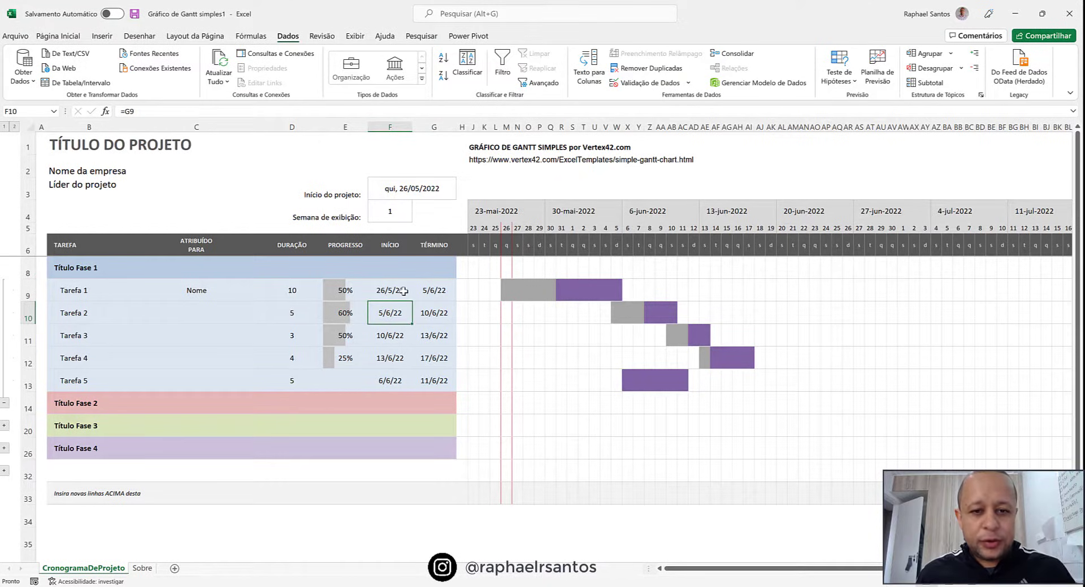
pyautogui.click(403, 291)
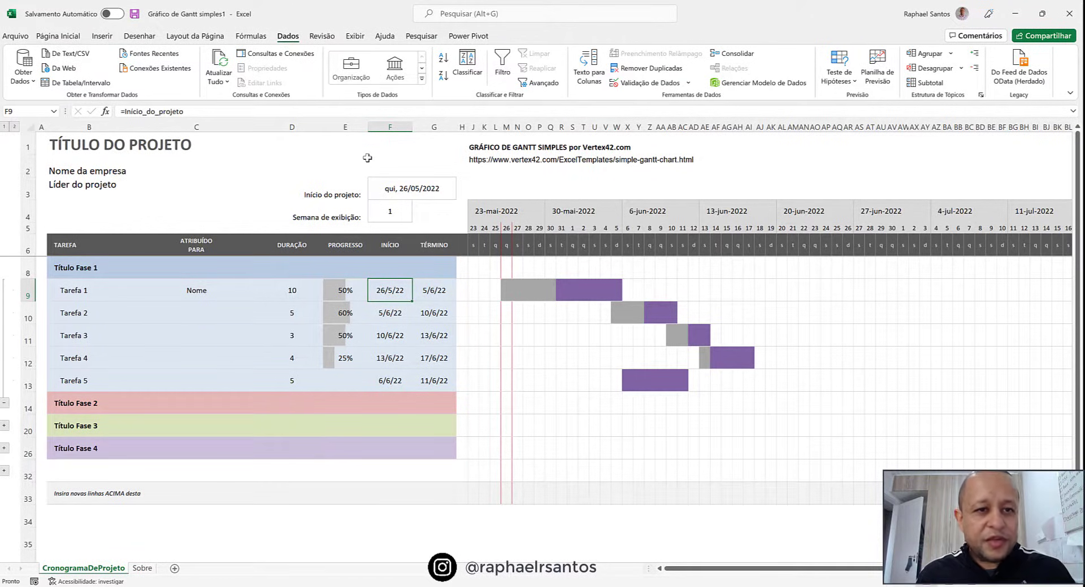
pyautogui.click(395, 190)
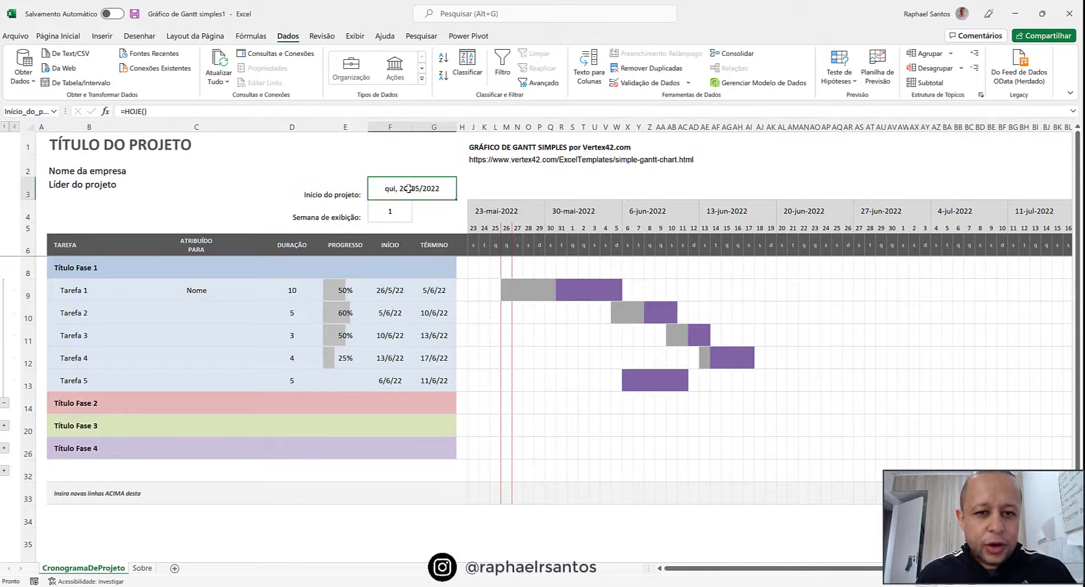
pyautogui.click(399, 289)
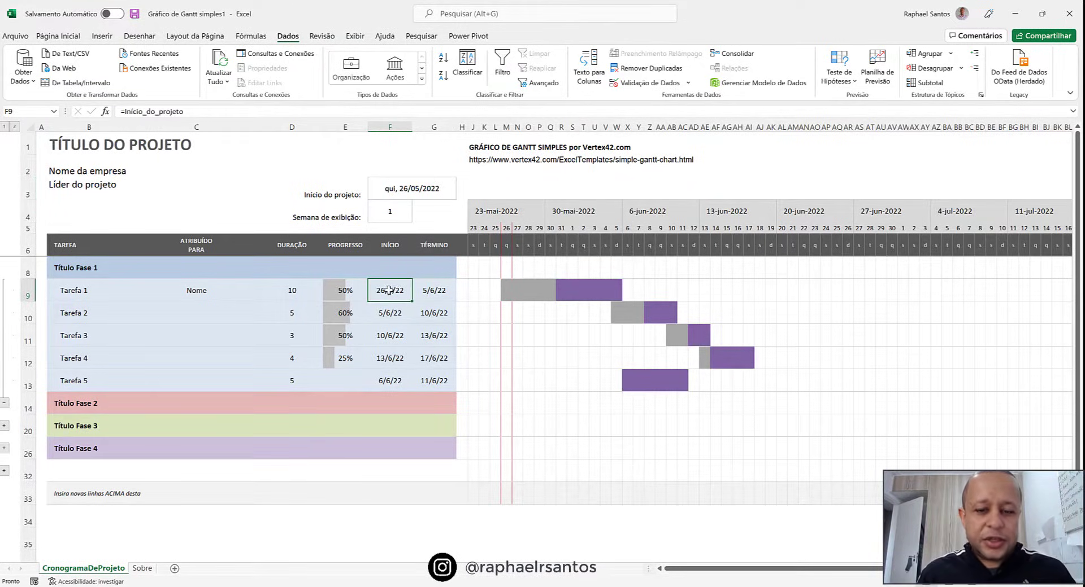
pyautogui.click(401, 313)
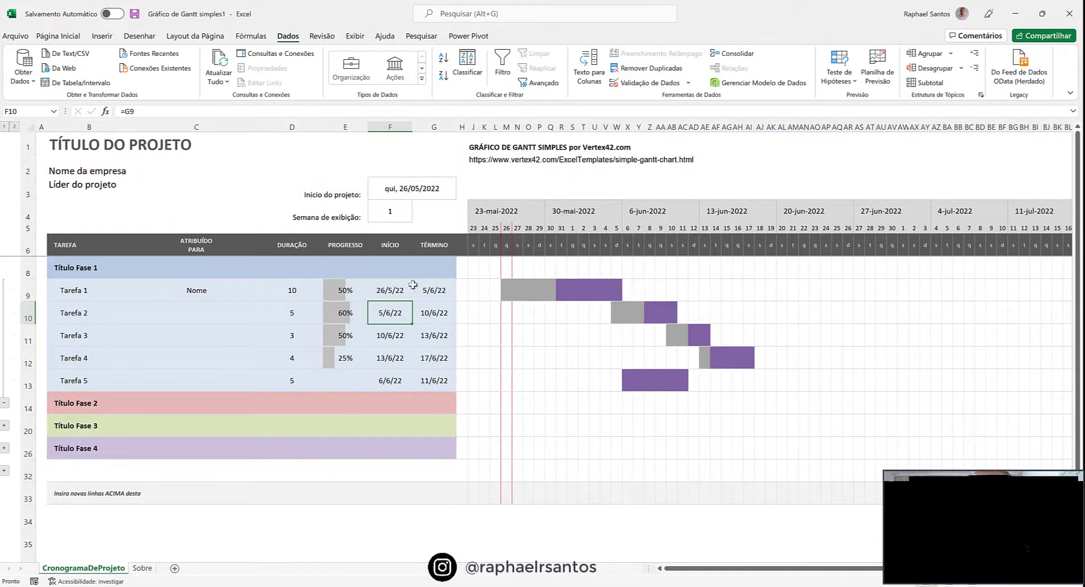
pyautogui.click(438, 291)
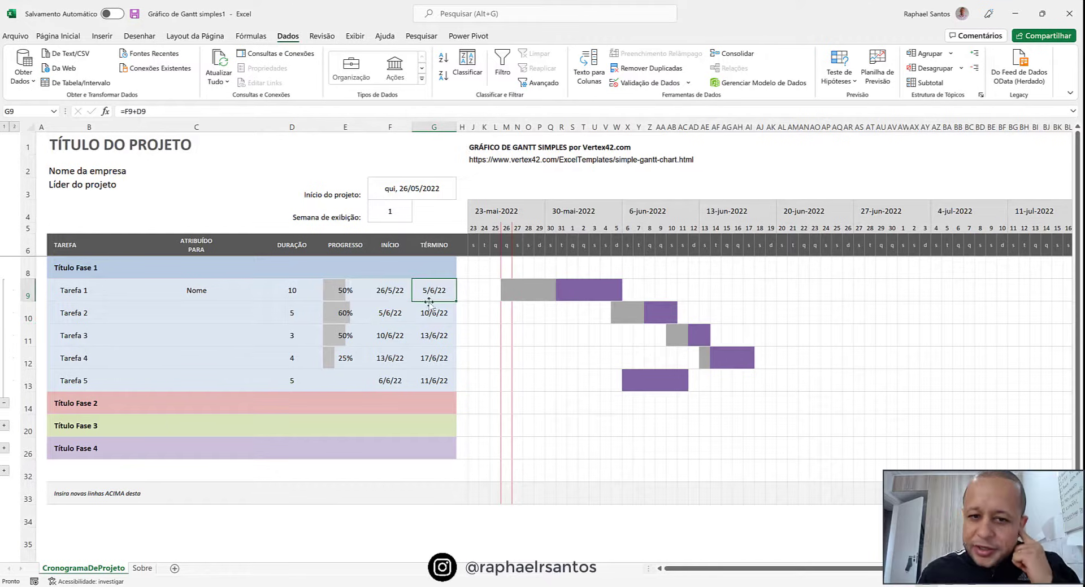
# Step: Examine the INÍCIO formulas of Tarefa 3, Tarefa 4 and Tarefa 5, comparing them with Tarefa 2's
pyautogui.click(391, 333)
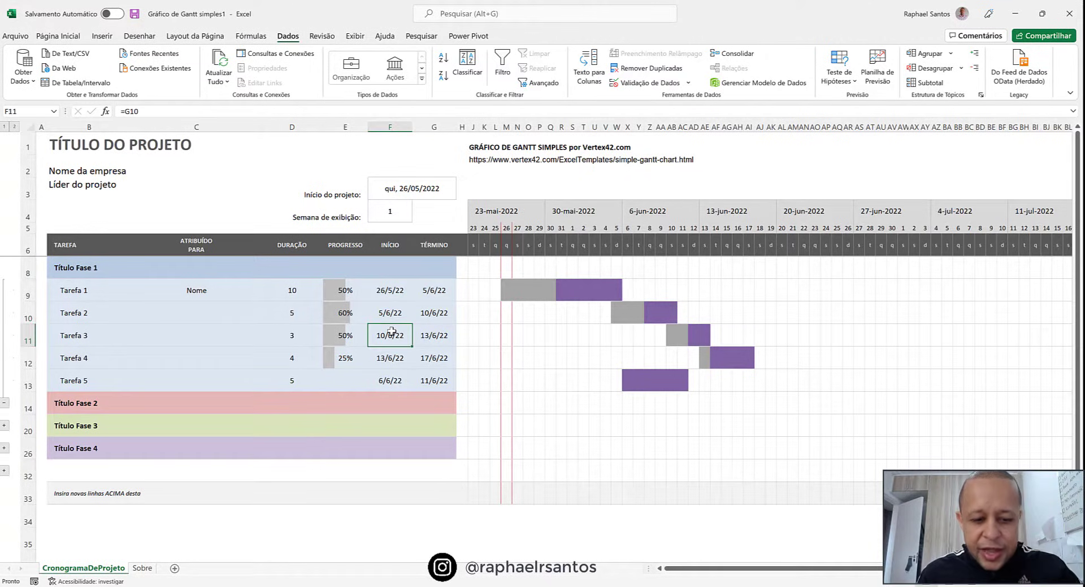
pyautogui.doubleClick(392, 334)
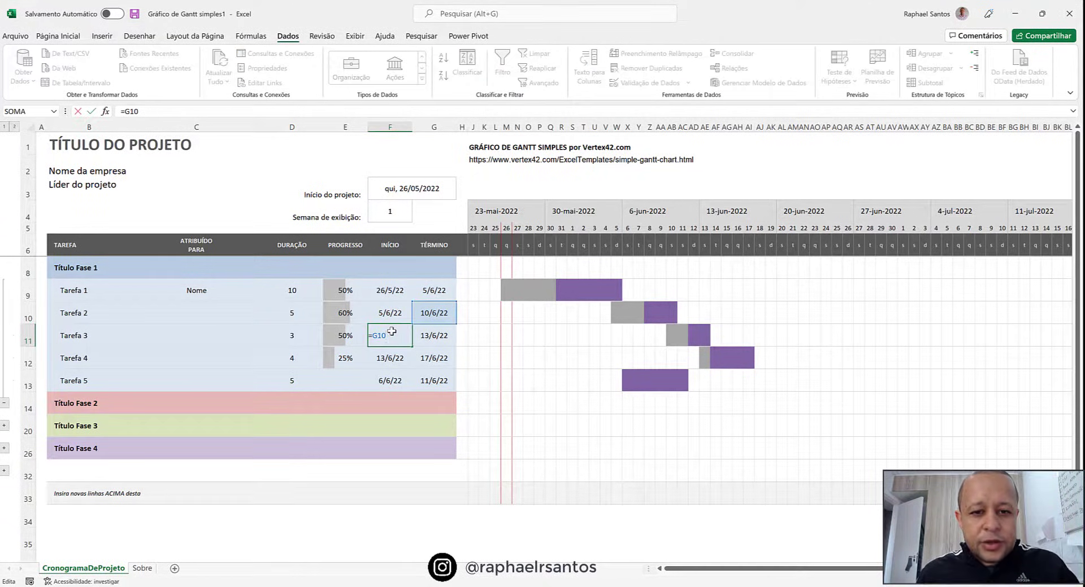
pyautogui.press('Escape')
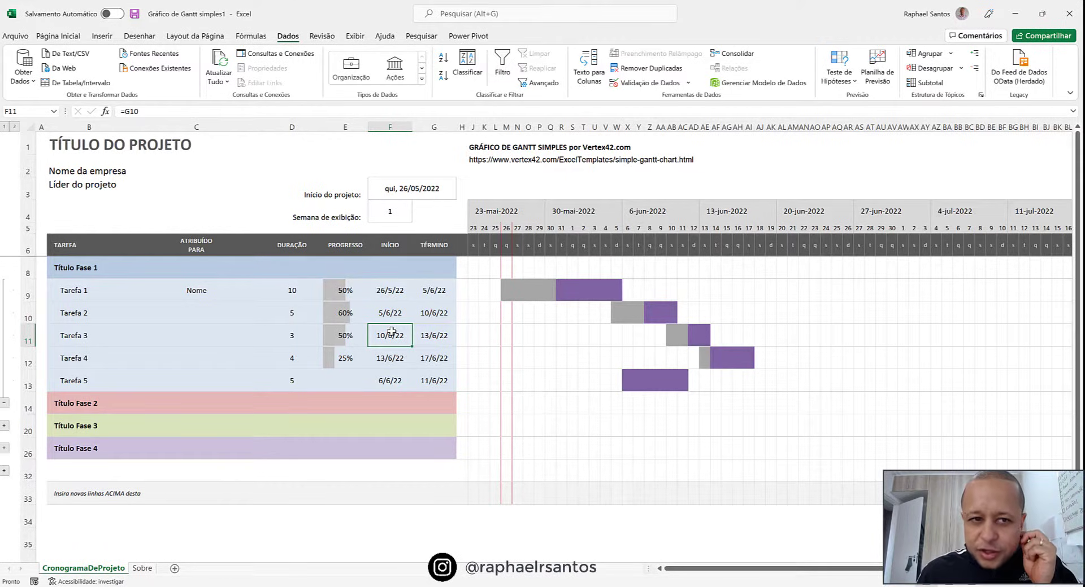
pyautogui.click(402, 355)
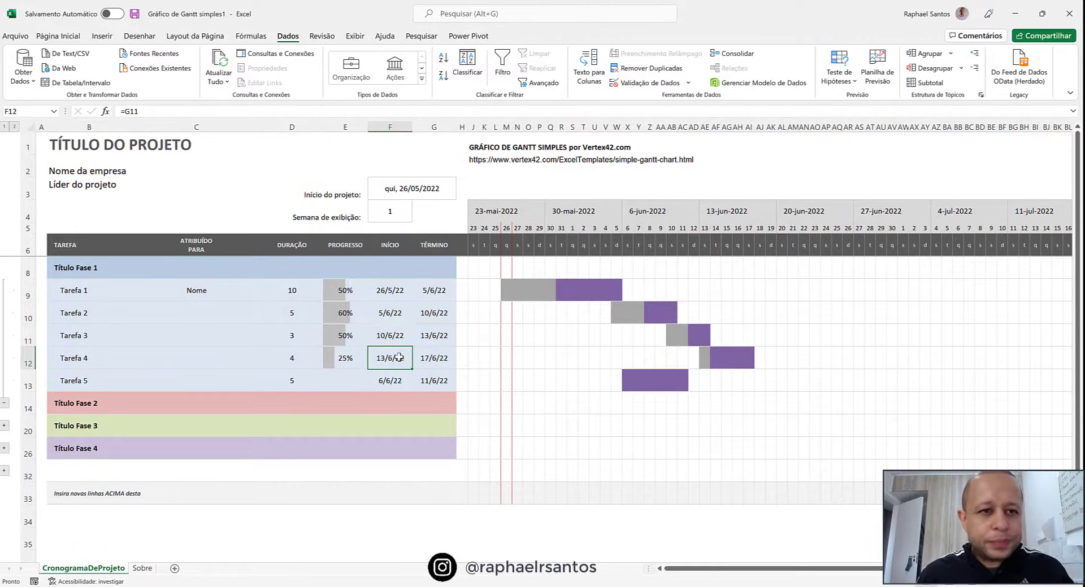
pyautogui.click(398, 380)
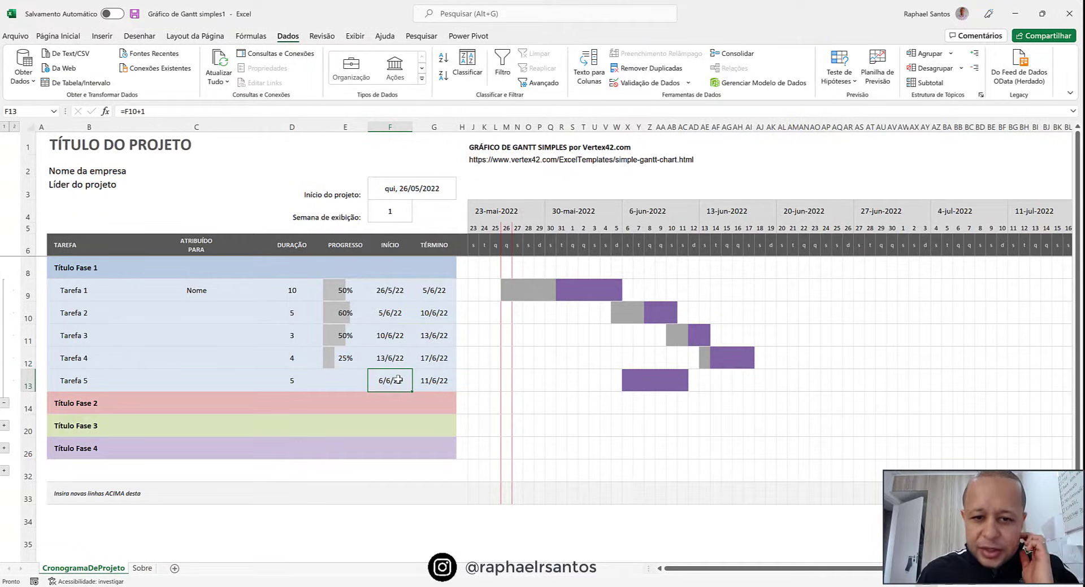
pyautogui.click(399, 310)
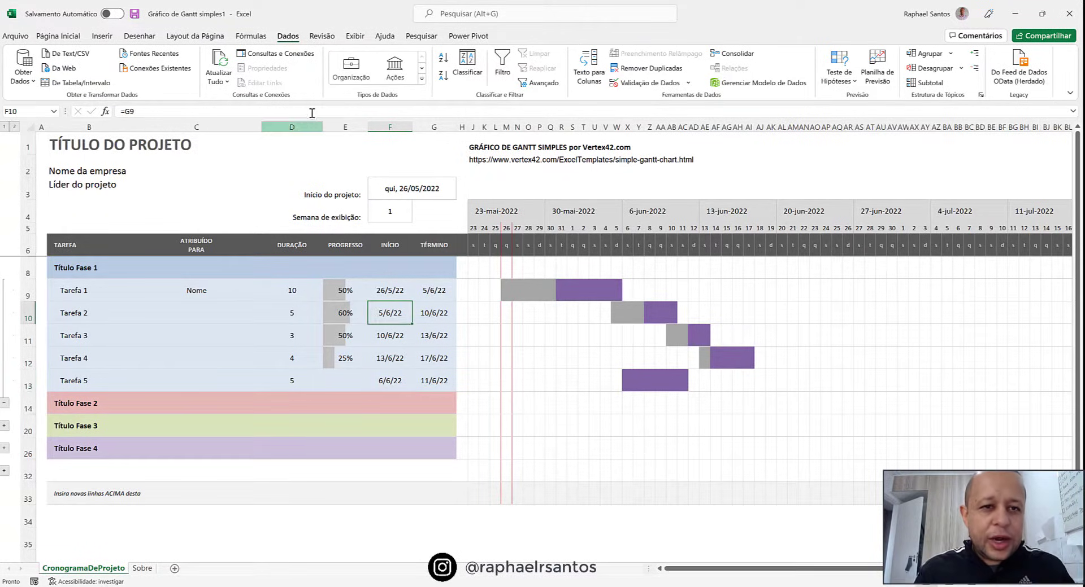
pyautogui.click(396, 385)
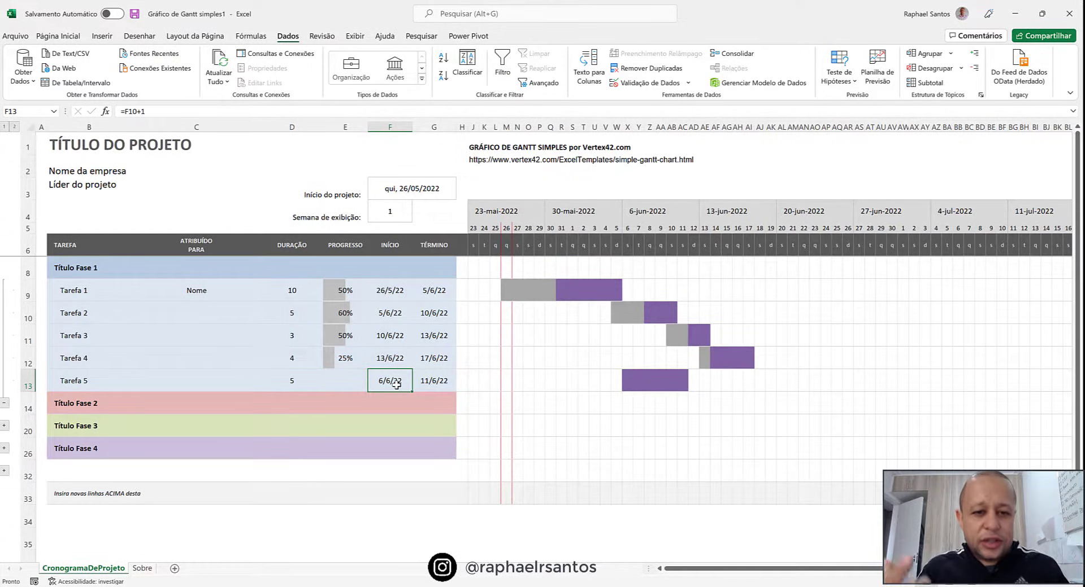
# Step: Set Tarefa 2's INÍCIO in F10 to =G9+1 and fill the formula down to Tarefa 5 in F13
pyautogui.click(394, 314)
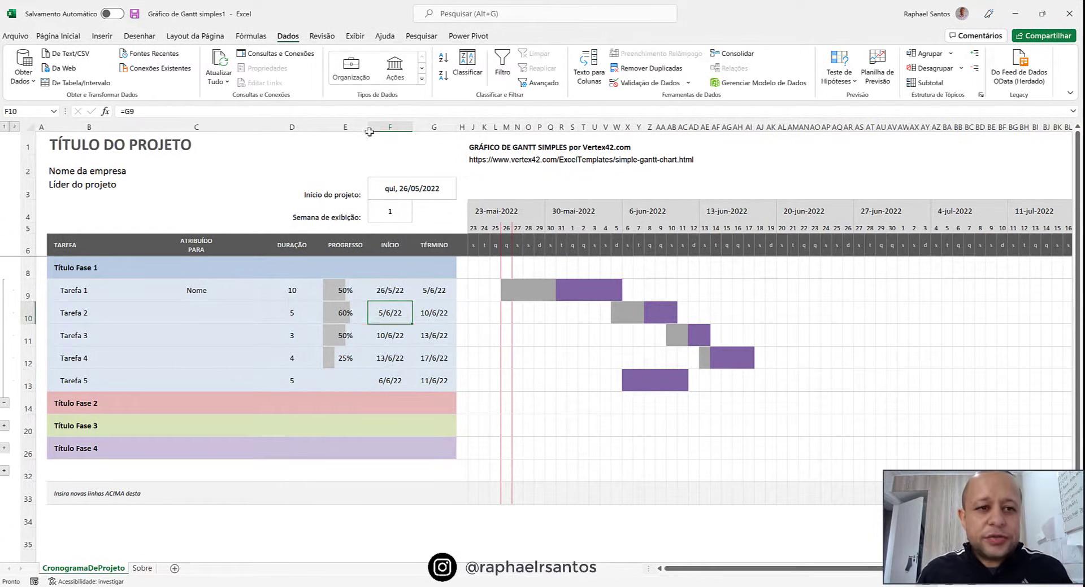
pyautogui.click(373, 111)
pyautogui.write('+1')
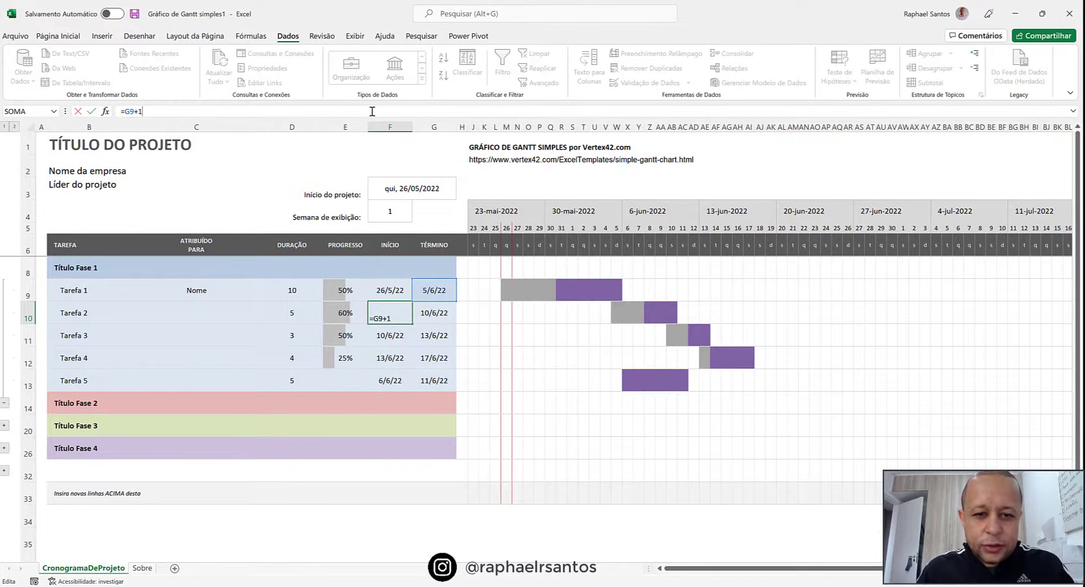
pyautogui.press('Return')
pyautogui.press('Up')
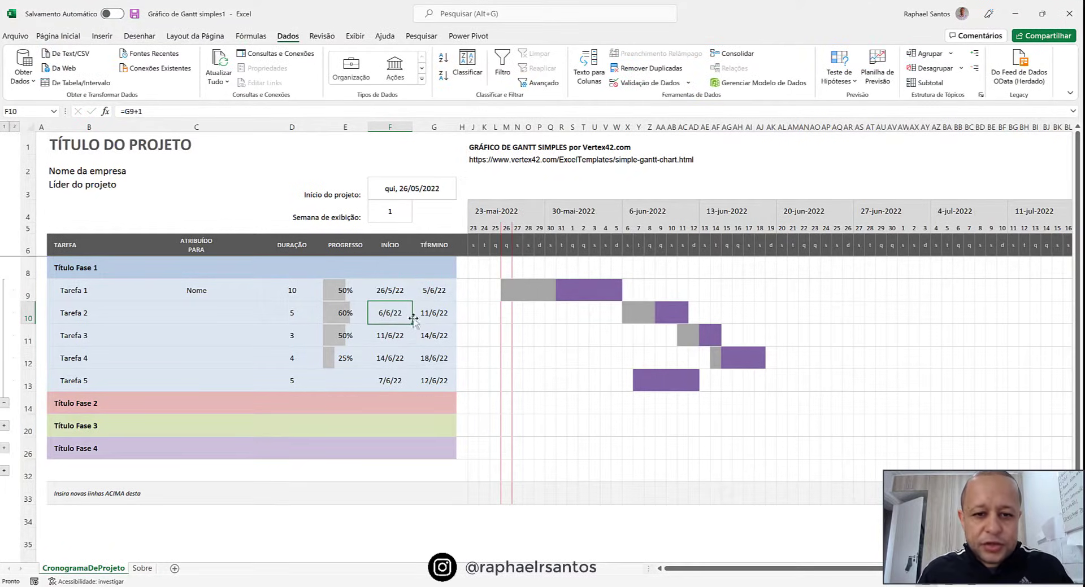
pyautogui.moveTo(414, 322); pyautogui.dragTo(410, 387)
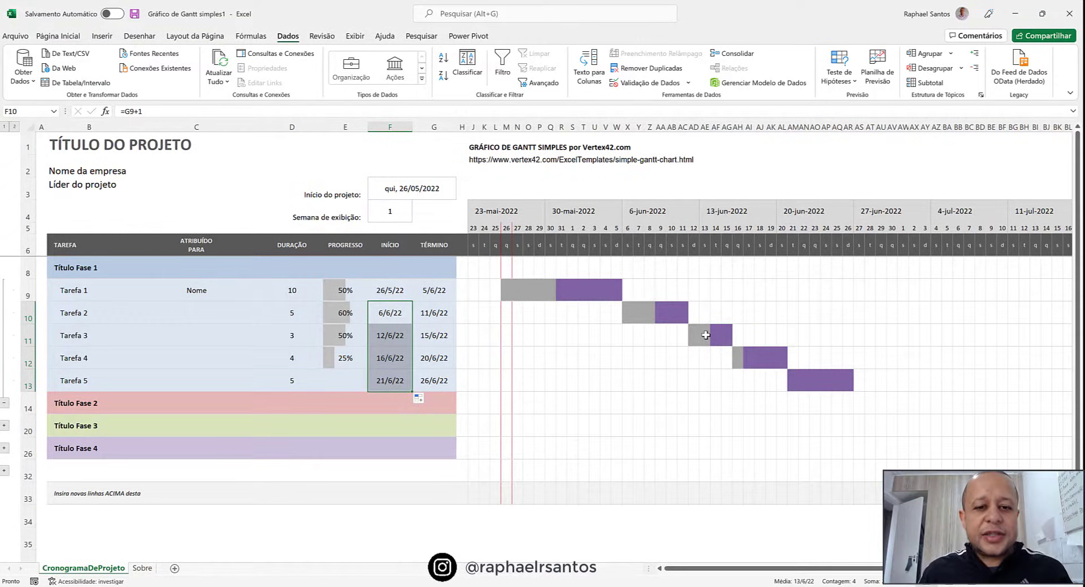
# Step: Change Tarefa 4's INÍCIO formula in F12 to =G11+4
pyautogui.click(399, 290)
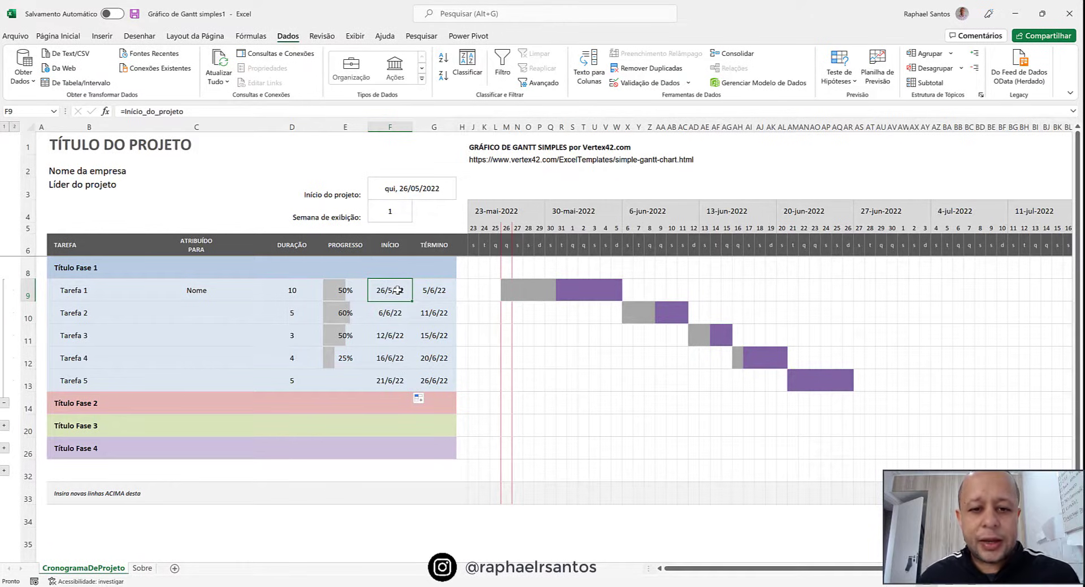
pyautogui.click(394, 352)
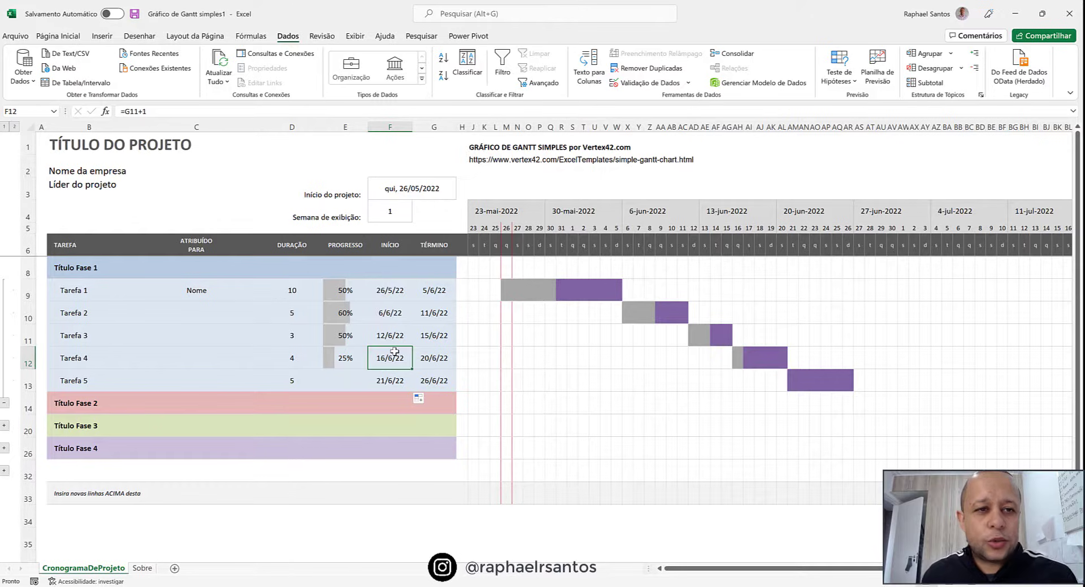
pyautogui.click(153, 111)
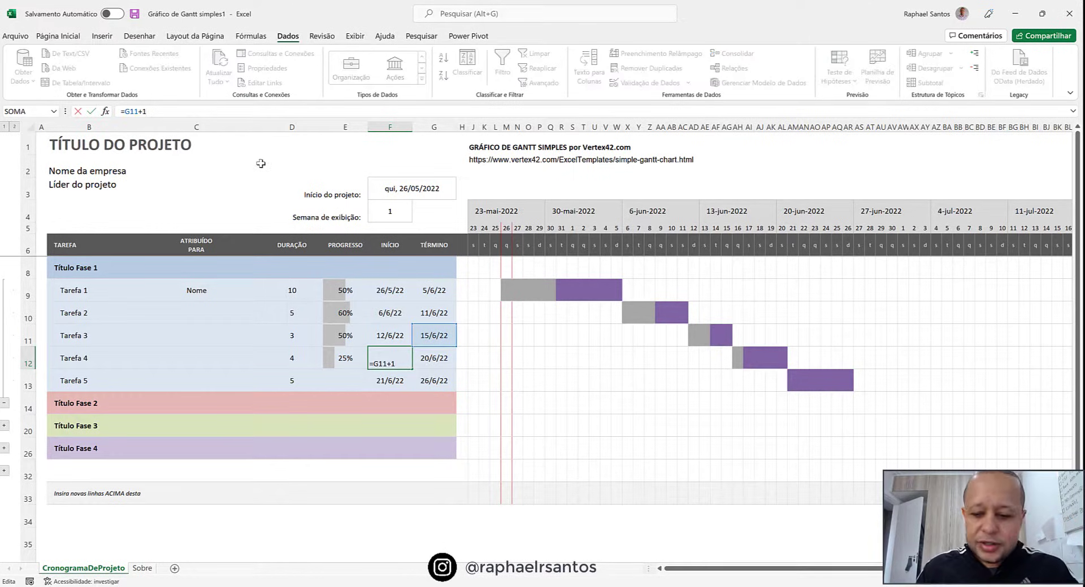
pyautogui.press('BackSpace')
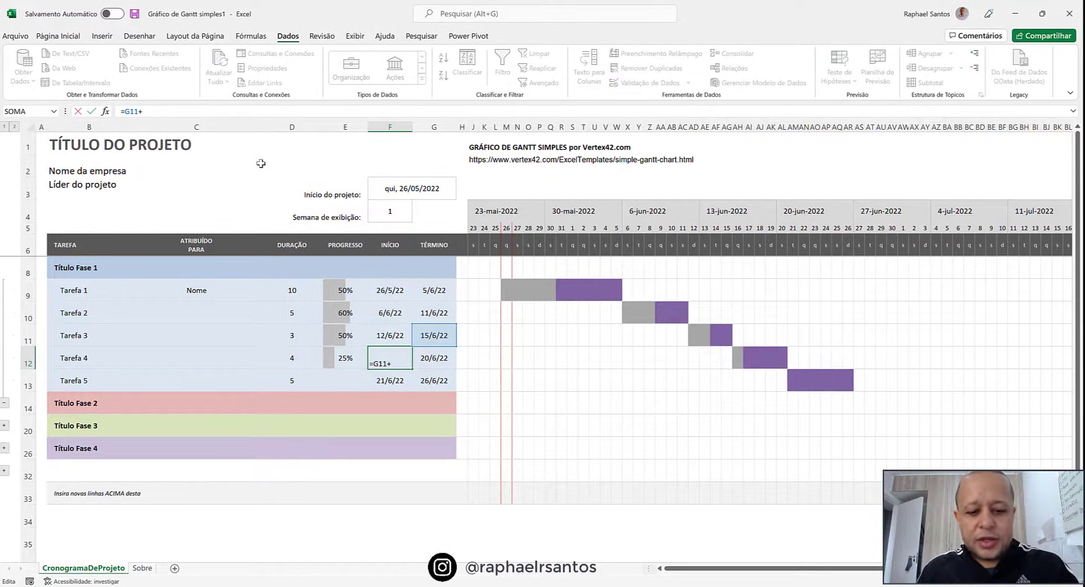
pyautogui.write('4')
pyautogui.press('Return')
pyautogui.press('Return')
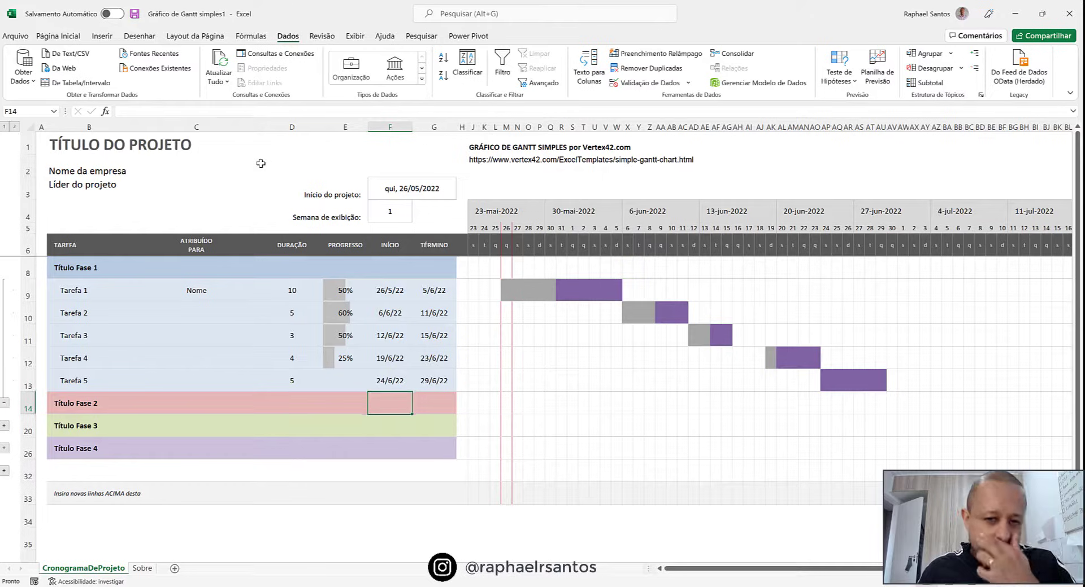
pyautogui.press('Up')
pyautogui.press('Up')
pyautogui.press('Up')
pyautogui.press('Up')
pyautogui.press('Up')
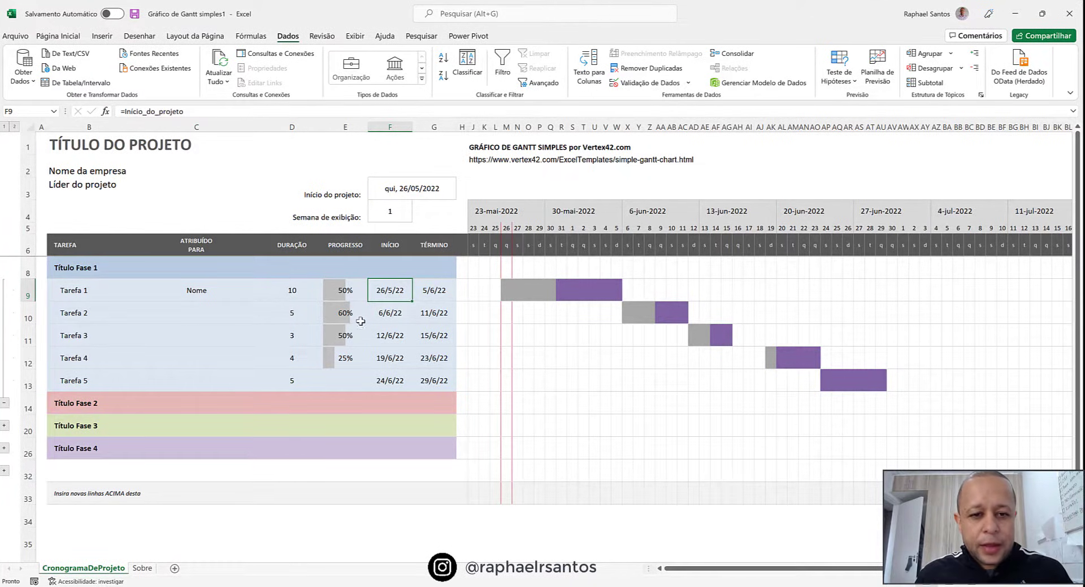
# Step: Enter 25% as the PROGRESSO of Tarefa 5 in E13
pyautogui.click(344, 375)
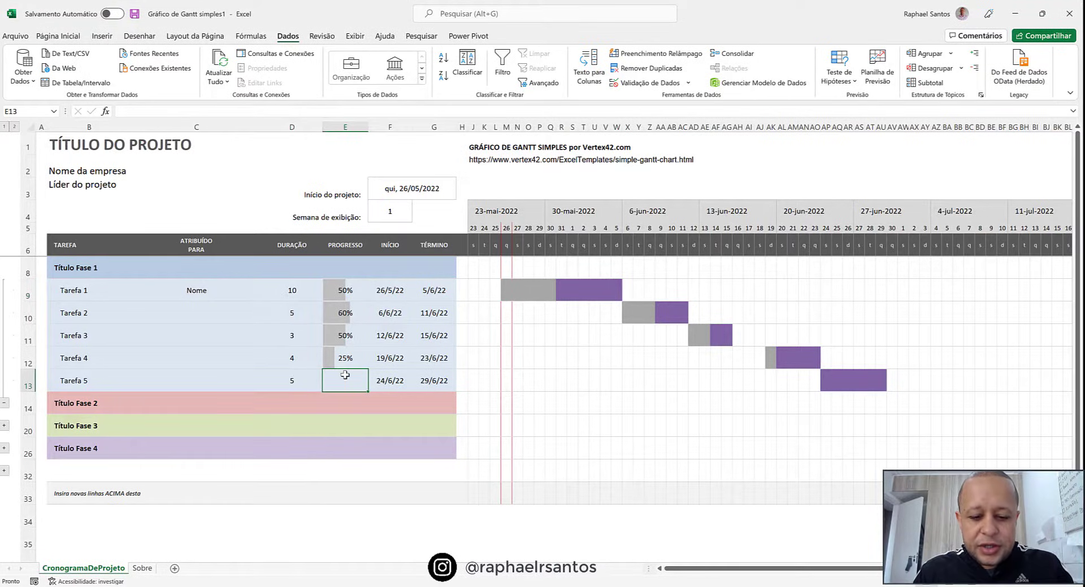
pyautogui.write('25')
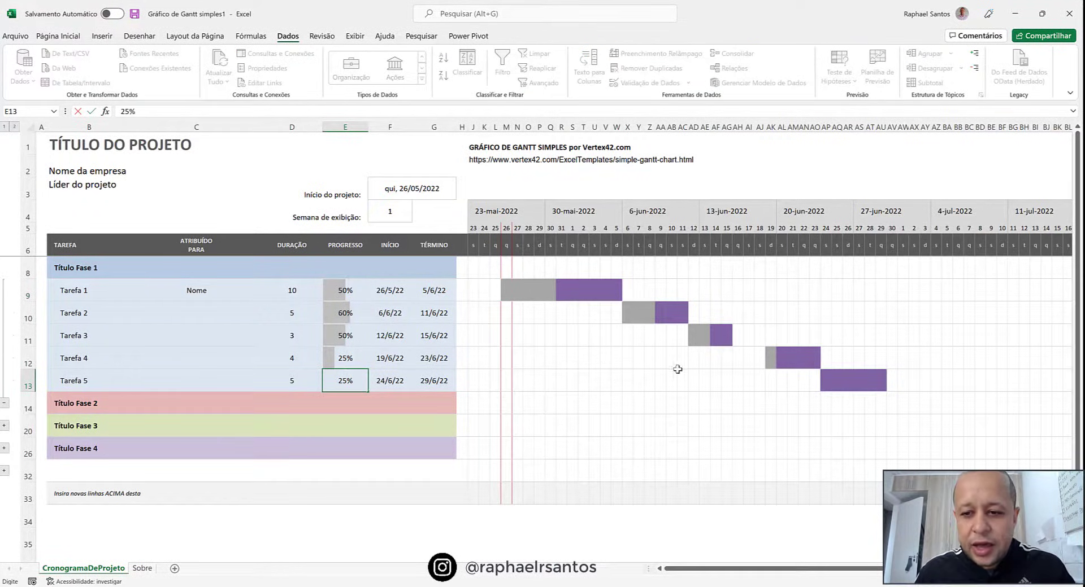
pyautogui.press('Return')
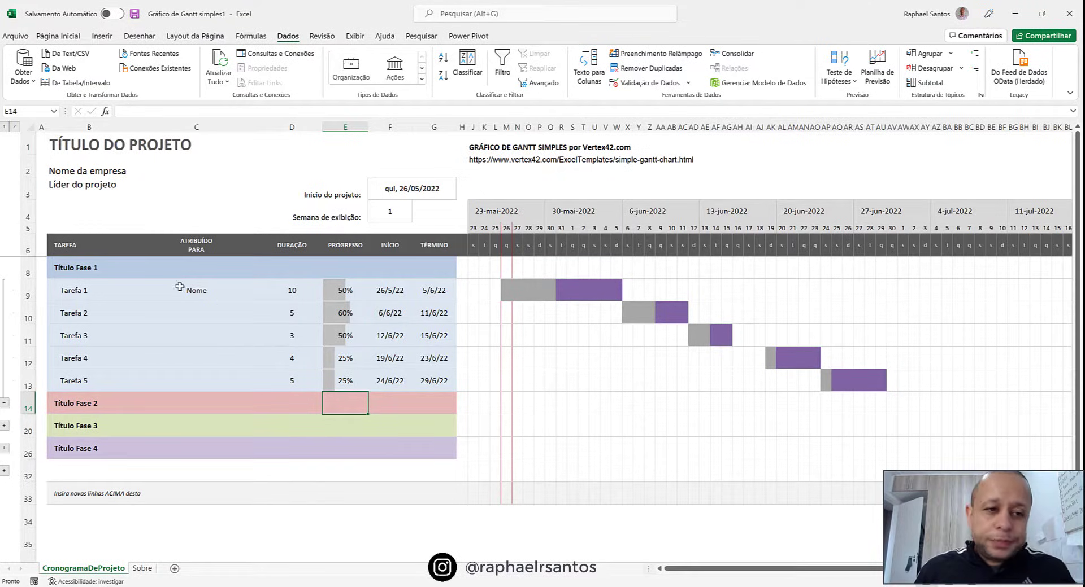
# Step: Rename the first phase heading in B8 as Planejamento
pyautogui.click(95, 271)
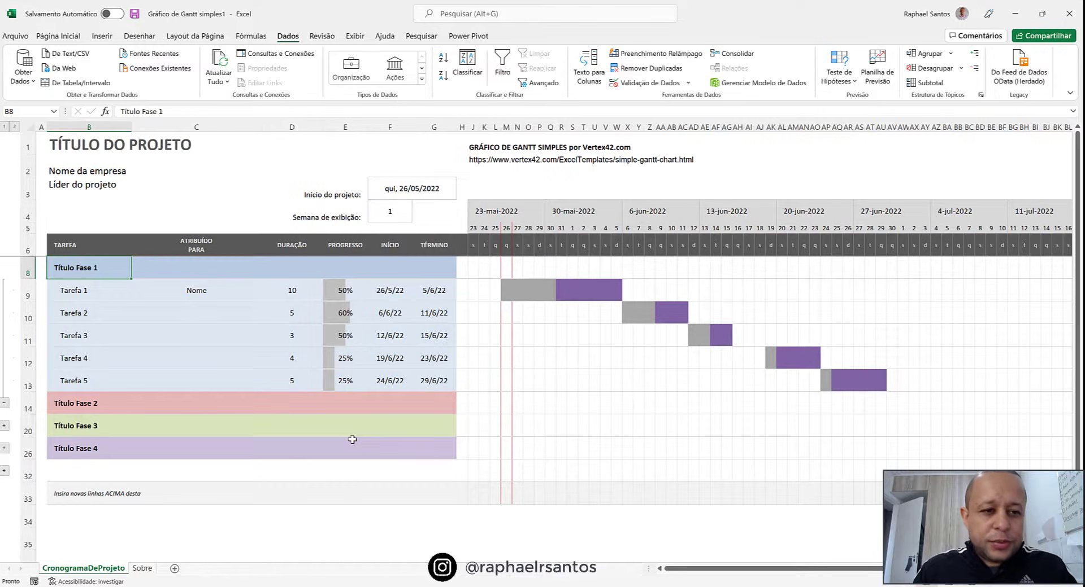
pyautogui.write('Plan')
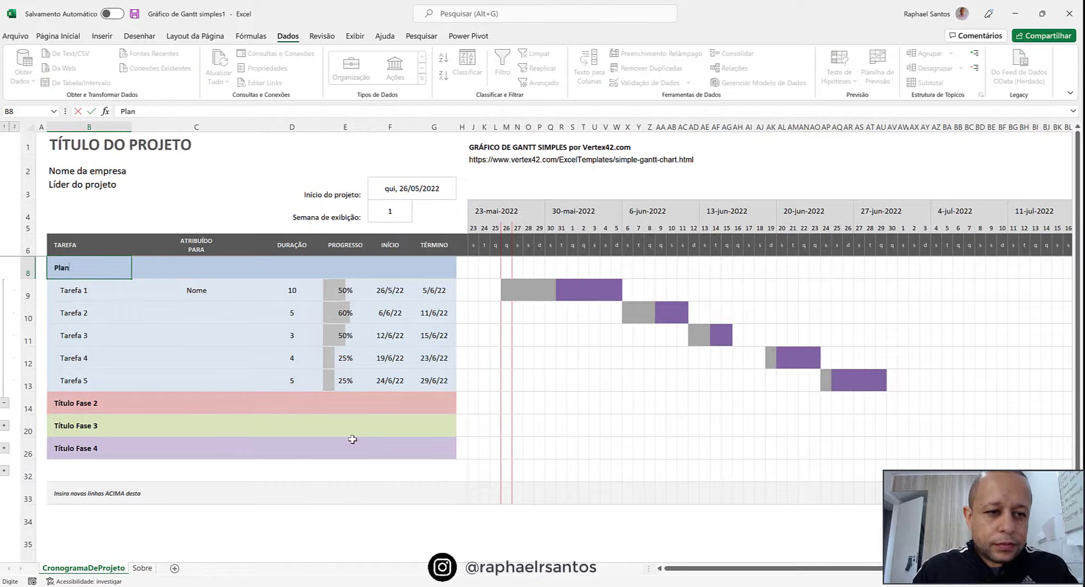
pyautogui.write('ejament')
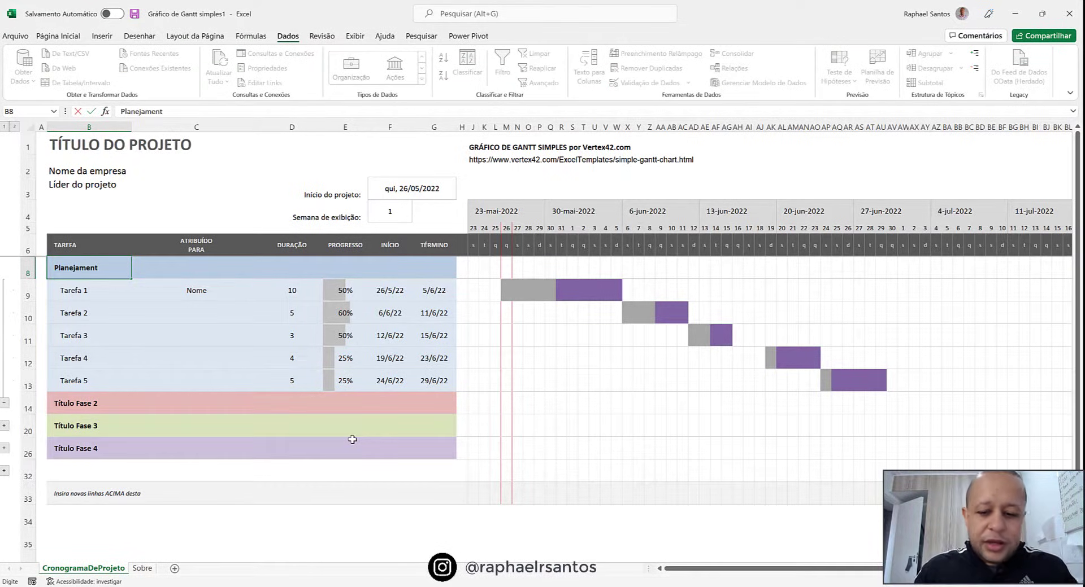
pyautogui.write('o')
pyautogui.press('Return')
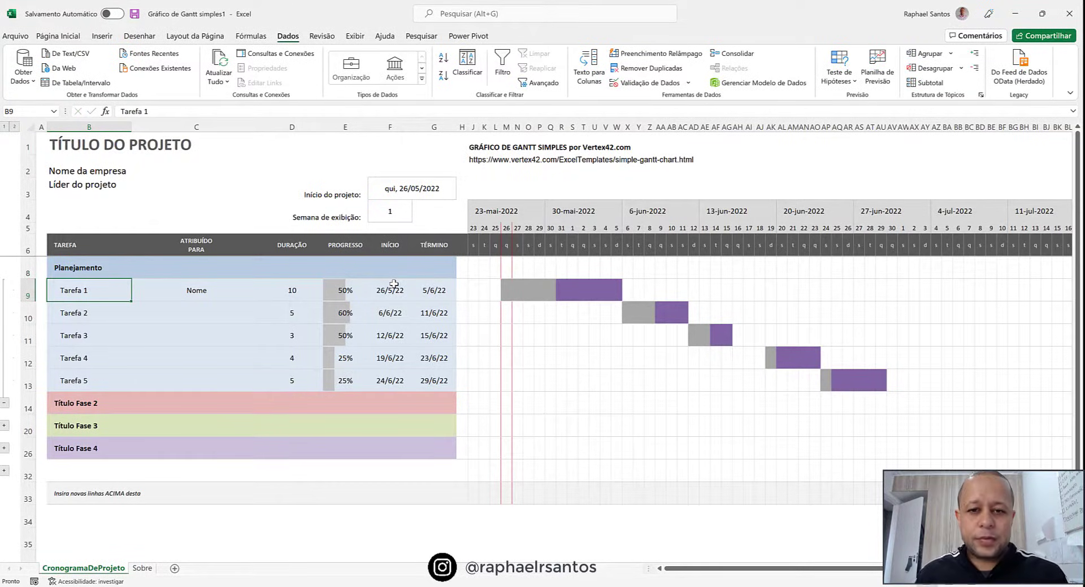
# Step: Examine the Planejamento row's timeline cells from 26 May to 1 July, spanning the bars of its tasks
pyautogui.click(507, 265)
pyautogui.hotkey('shift', 'Right')
pyautogui.hotkey('shift', 'Right')
pyautogui.hotkey('shift', 'Right')
pyautogui.hotkey('shift', 'Right')
pyautogui.hotkey('shift', 'Right')
pyautogui.hotkey('shift', 'Right')
pyautogui.hotkey('shift', 'Right')
pyautogui.hotkey('shift', 'Right')
pyautogui.hotkey('shift', 'Right')
pyautogui.hotkey('shift', 'Right')
pyautogui.hotkey('shift', 'Right')
pyautogui.hotkey('shift', 'Right')
pyautogui.hotkey('shift', 'Right')
pyautogui.hotkey('shift', 'Right')
pyautogui.hotkey('shift', 'Right')
pyautogui.hotkey('shift', 'Right')
pyautogui.hotkey('shift', 'Right')
pyautogui.hotkey('shift', 'Right')
pyautogui.hotkey('shift', 'Right')
pyautogui.hotkey('shift', 'Right')
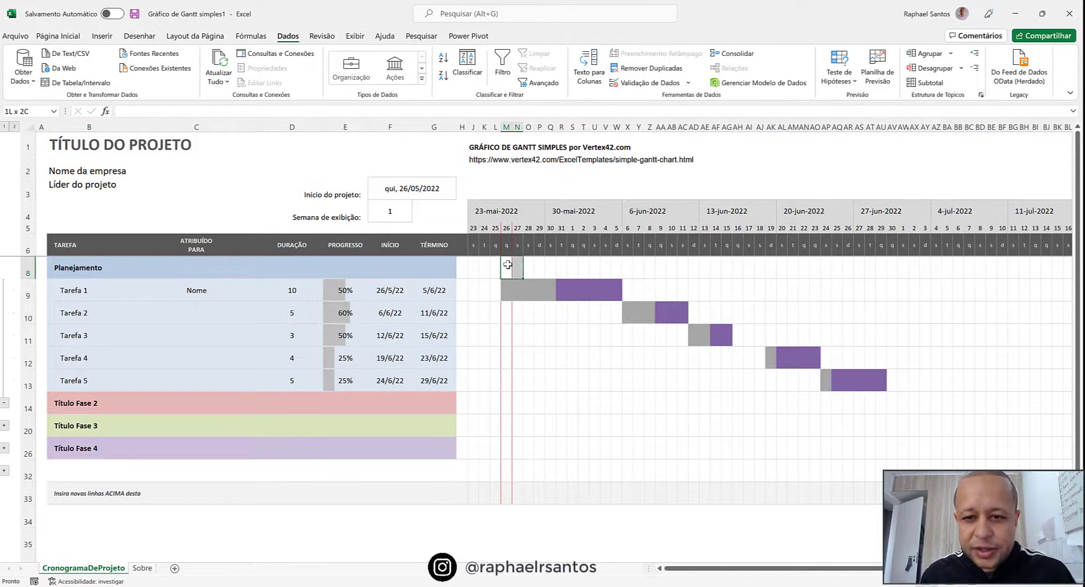
pyautogui.hotkey('shift', 'Right')
pyautogui.hotkey('shift', 'Right')
pyautogui.hotkey('shift', 'Right')
pyautogui.hotkey('shift', 'Right')
pyautogui.hotkey('shift', 'Right')
pyautogui.hotkey('shift', 'Right')
pyautogui.hotkey('shift', 'Right')
pyautogui.hotkey('shift', 'Right')
pyautogui.hotkey('shift', 'Right')
pyautogui.hotkey('shift', 'Right')
pyautogui.hotkey('shift', 'Right')
pyautogui.hotkey('shift', 'Right')
pyautogui.hotkey('shift', 'Right')
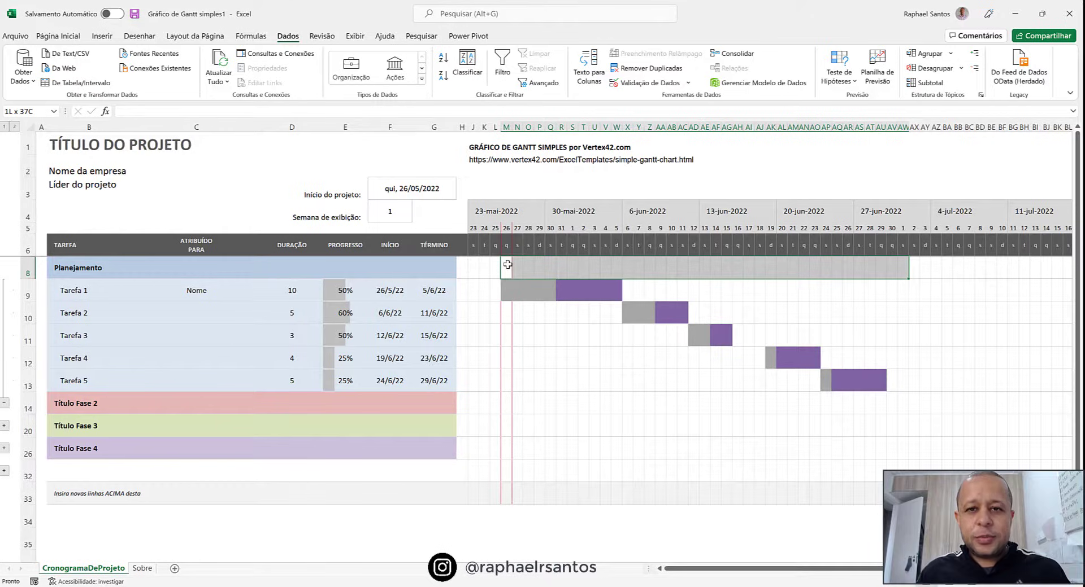
pyautogui.click(209, 285)
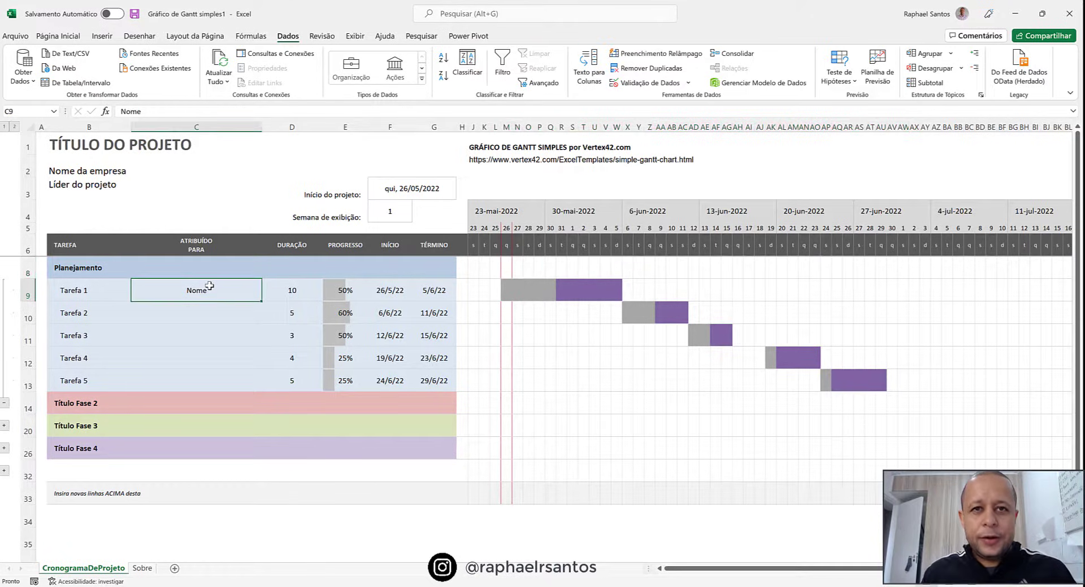
# Step: Collapse and re-expand the Planejamento task group, and check the headings of phases 2, 3 and 4
pyautogui.click(6, 404)
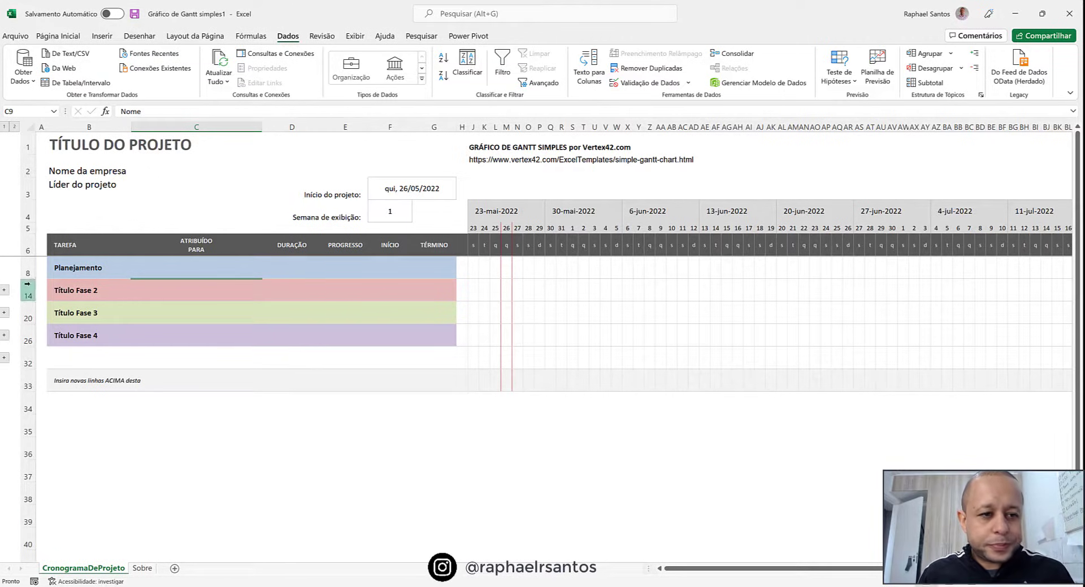
pyautogui.click(4, 290)
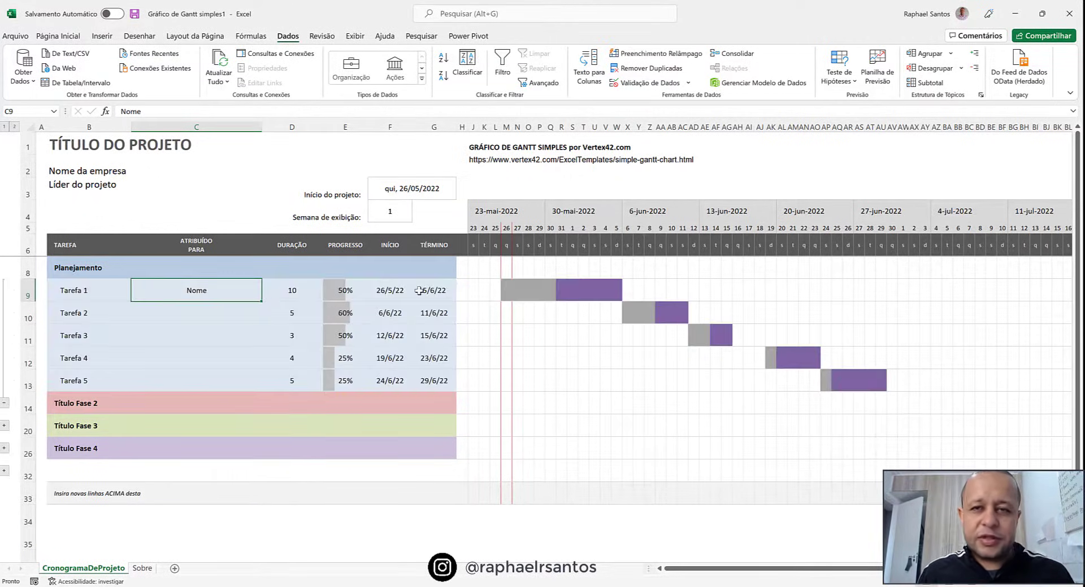
pyautogui.click(397, 269)
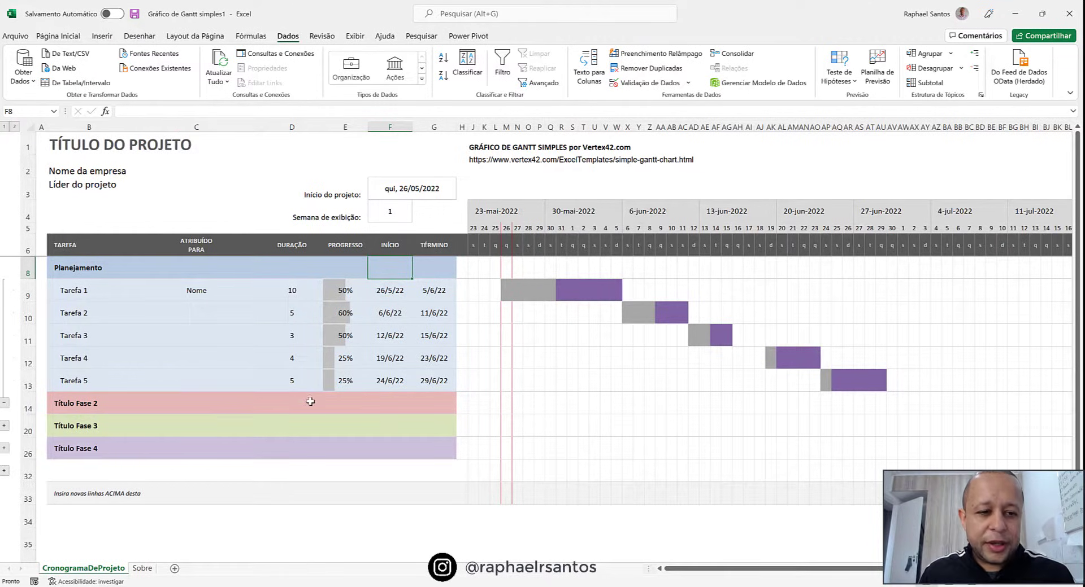
pyautogui.click(127, 405)
pyautogui.click(115, 423)
pyautogui.click(115, 447)
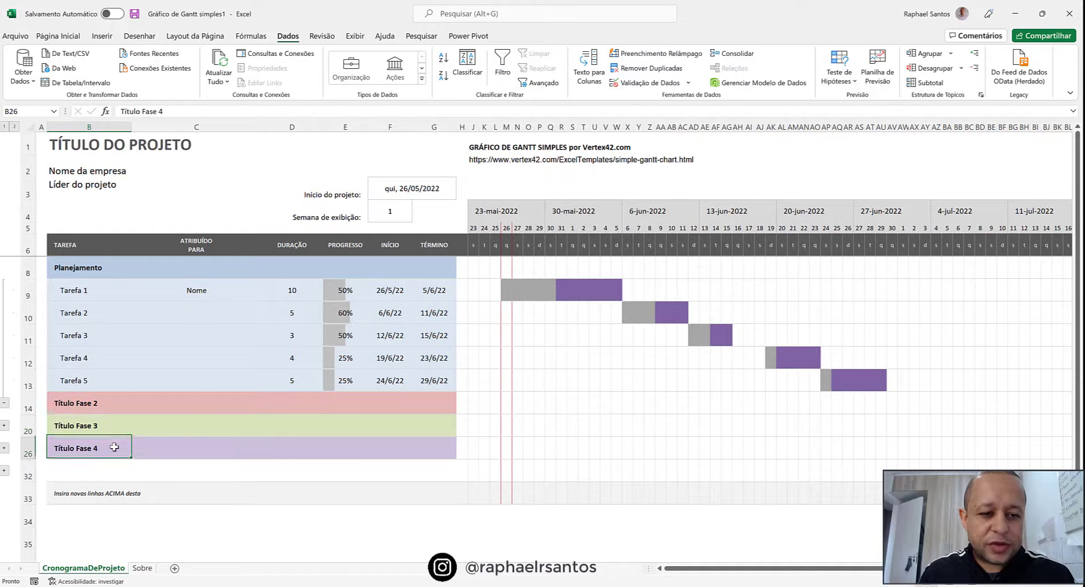
# Step: Set the Planejamento phase's INÍCIO in F8 to =MÍNIMO(F9:F13), the earliest start of its tasks
pyautogui.click(394, 269)
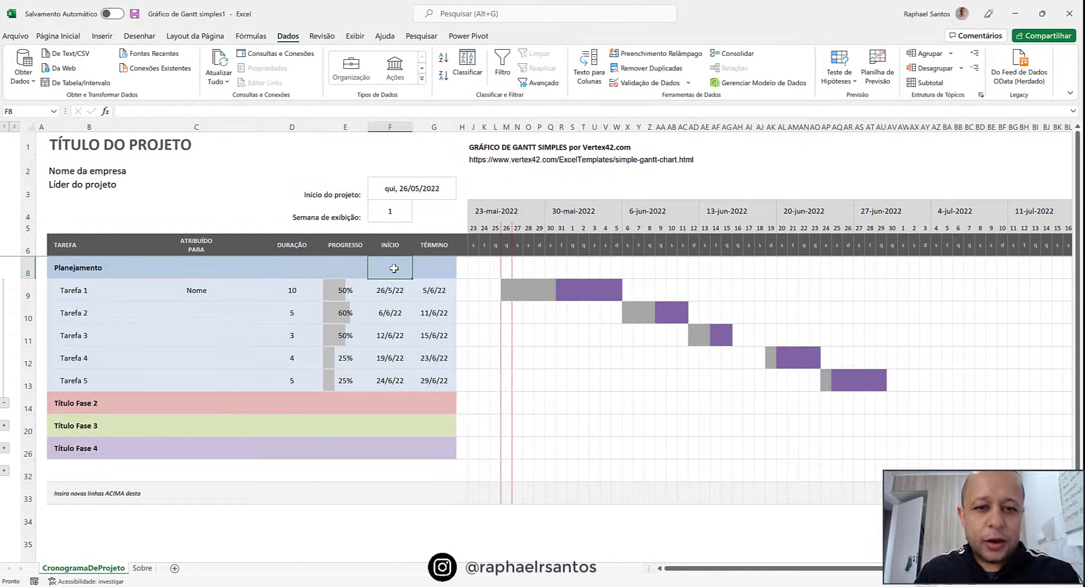
pyautogui.write('=')
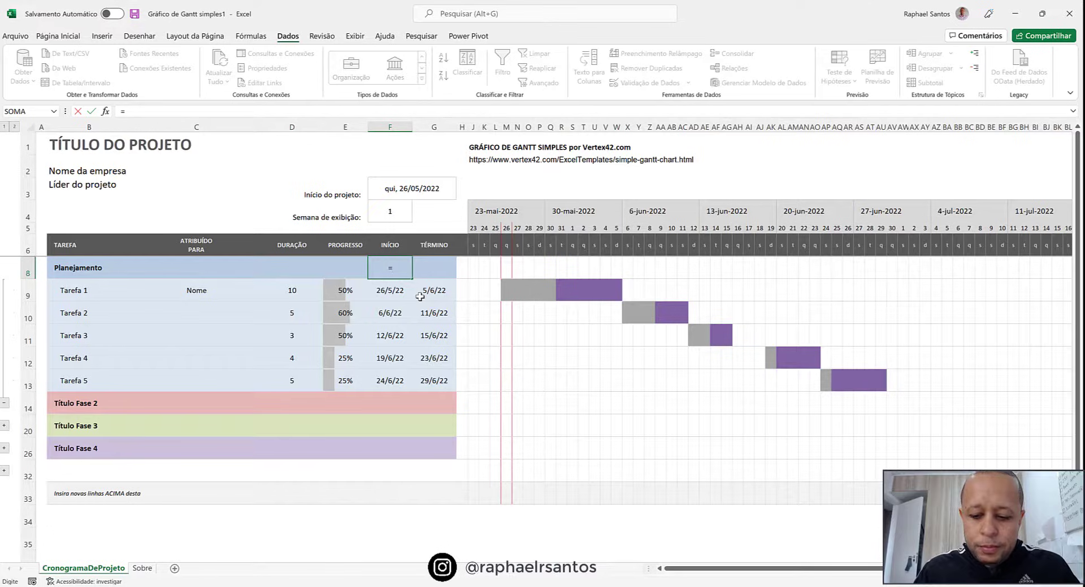
pyautogui.write('mín')
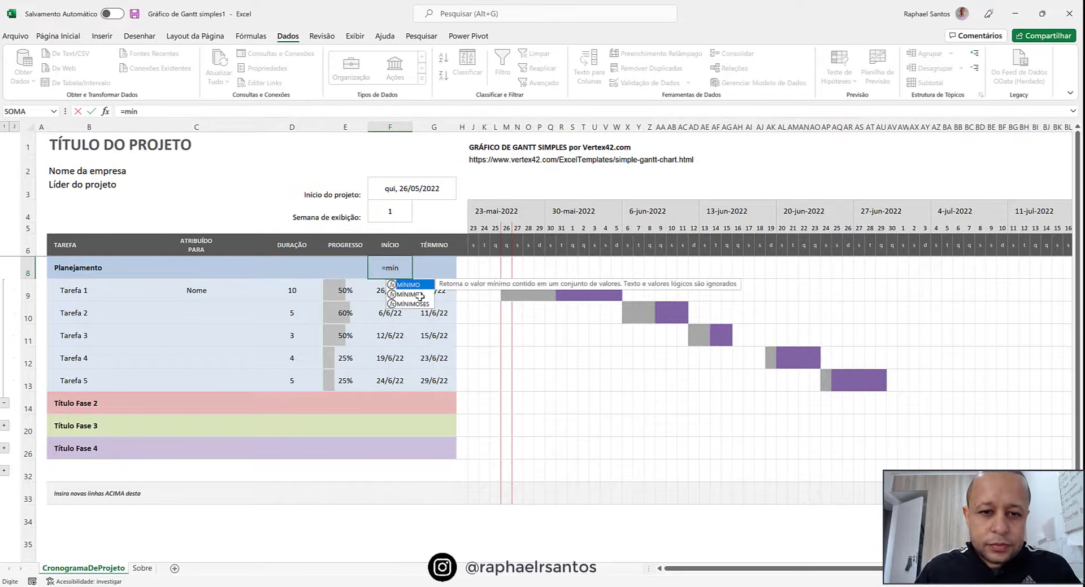
pyautogui.press('Tab')
pyautogui.press('Down')
pyautogui.hotkey('shift', 'Down')
pyautogui.hotkey('shift', 'Down')
pyautogui.hotkey('shift', 'Down')
pyautogui.hotkey('shift', 'Down')
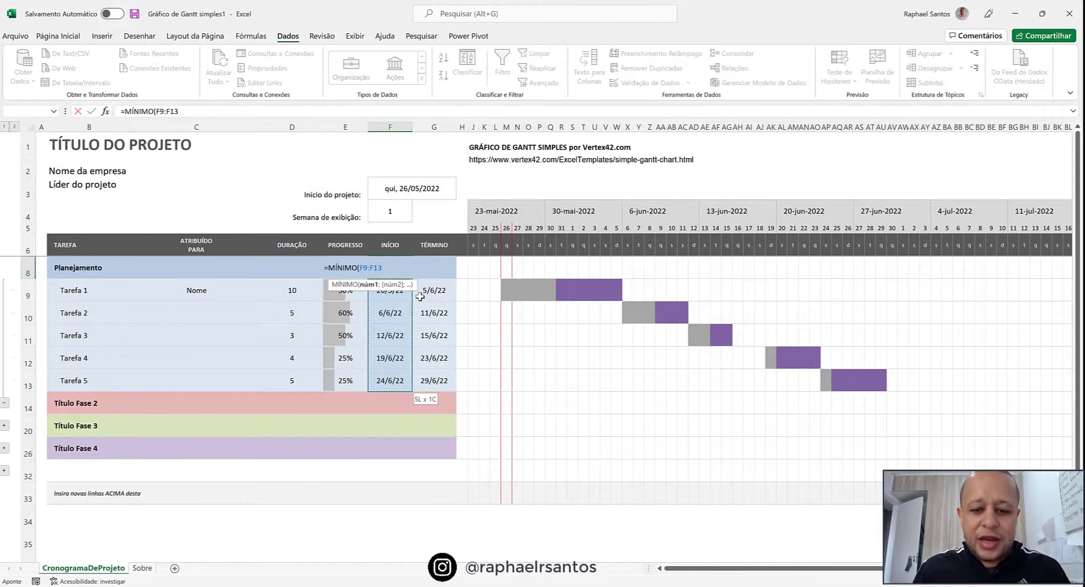
pyautogui.write(')')
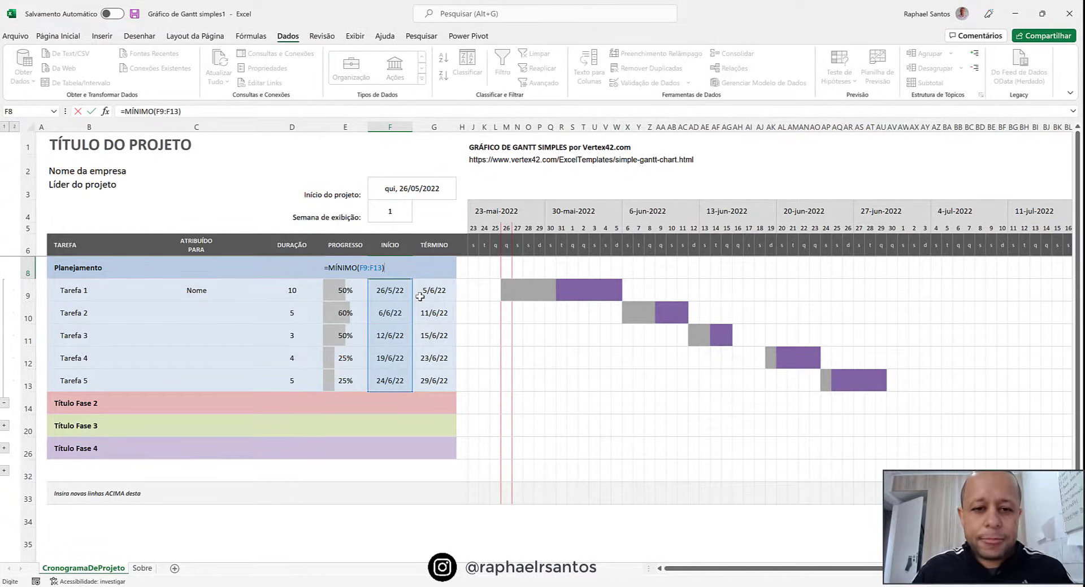
pyautogui.press('Return')
# Step: Set the Planejamento phase's TÉRMINO in G8 to =MÁXIMO(G9:G13) and collapse its task group
pyautogui.press('Up')
pyautogui.press('Right')
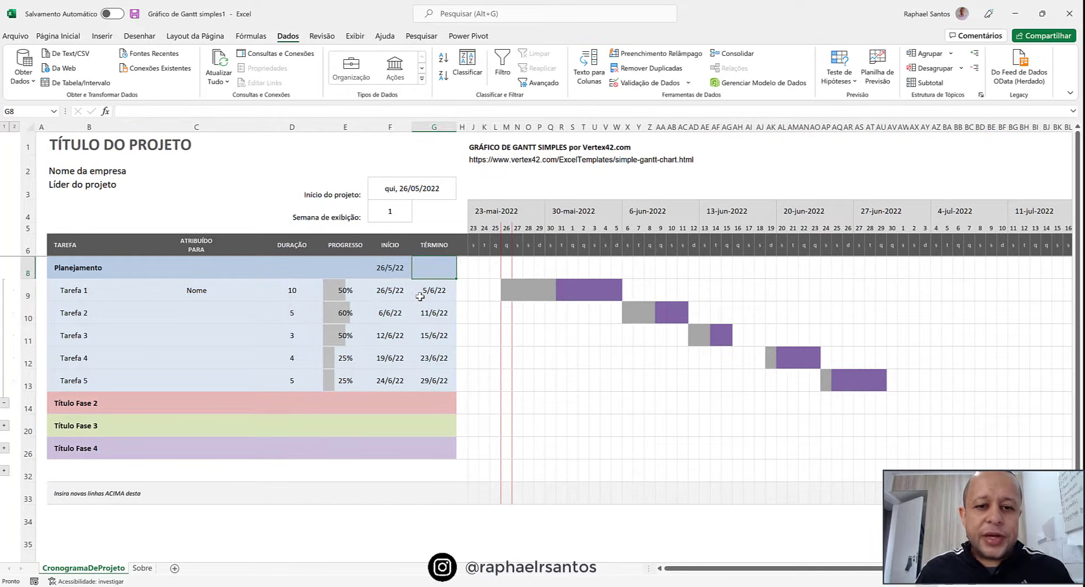
pyautogui.write('=máximo')
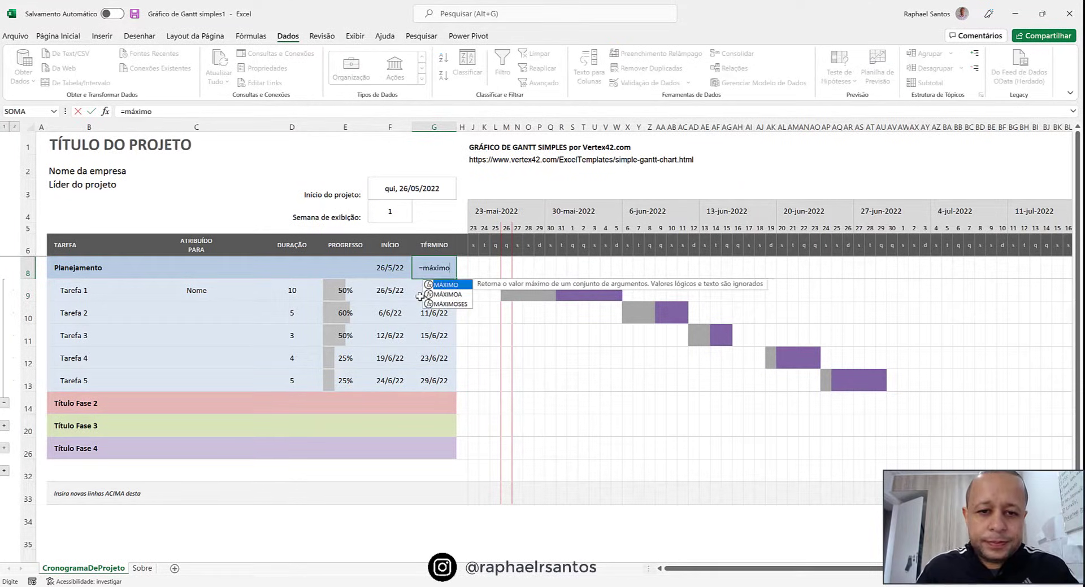
pyautogui.press('Tab')
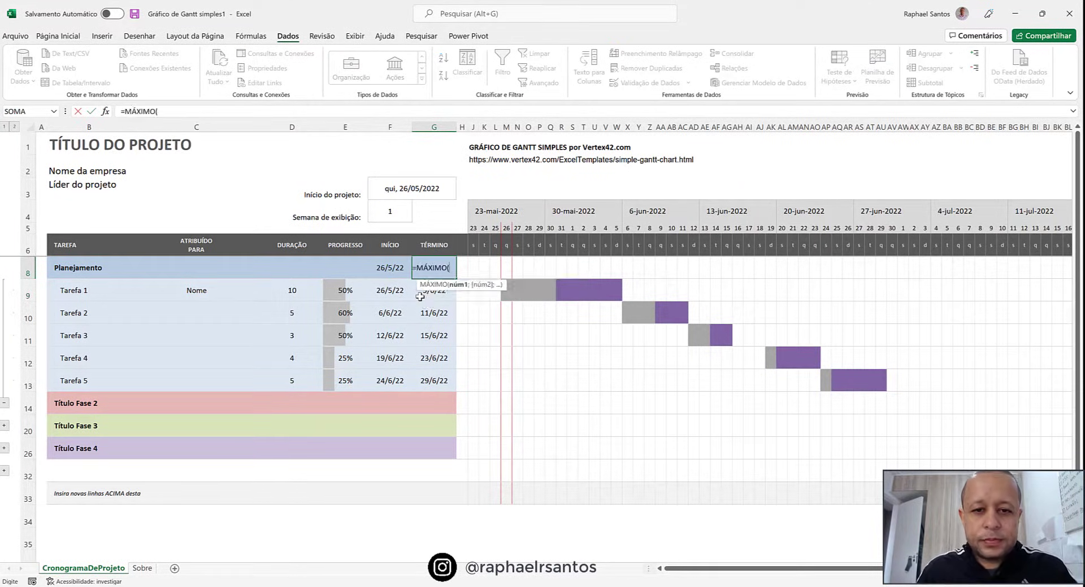
pyautogui.click(420, 296)
pyautogui.hotkey('ctrl', 'shift', 'Down')
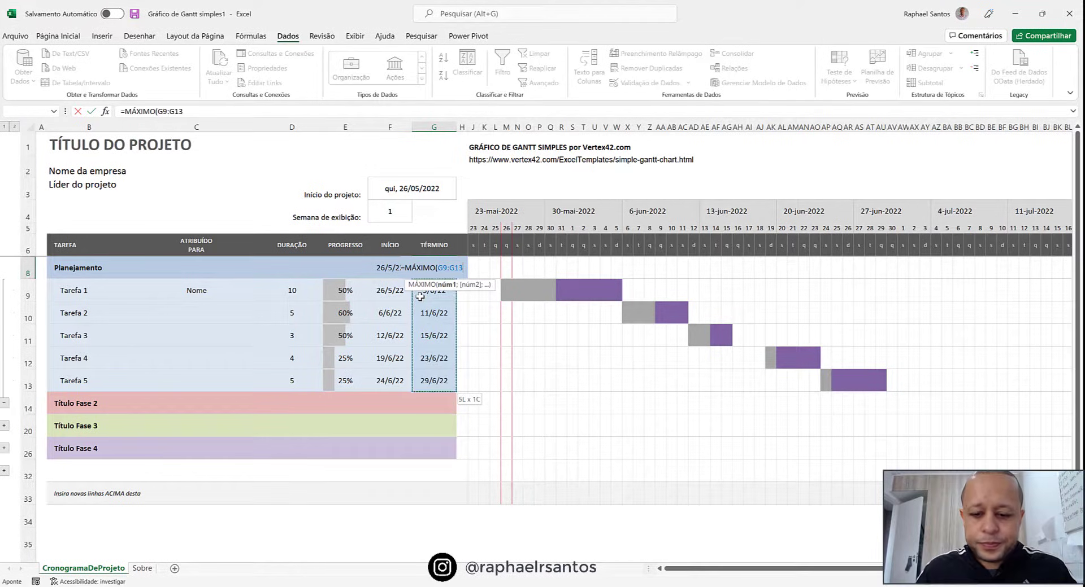
pyautogui.write(')')
pyautogui.press('Return')
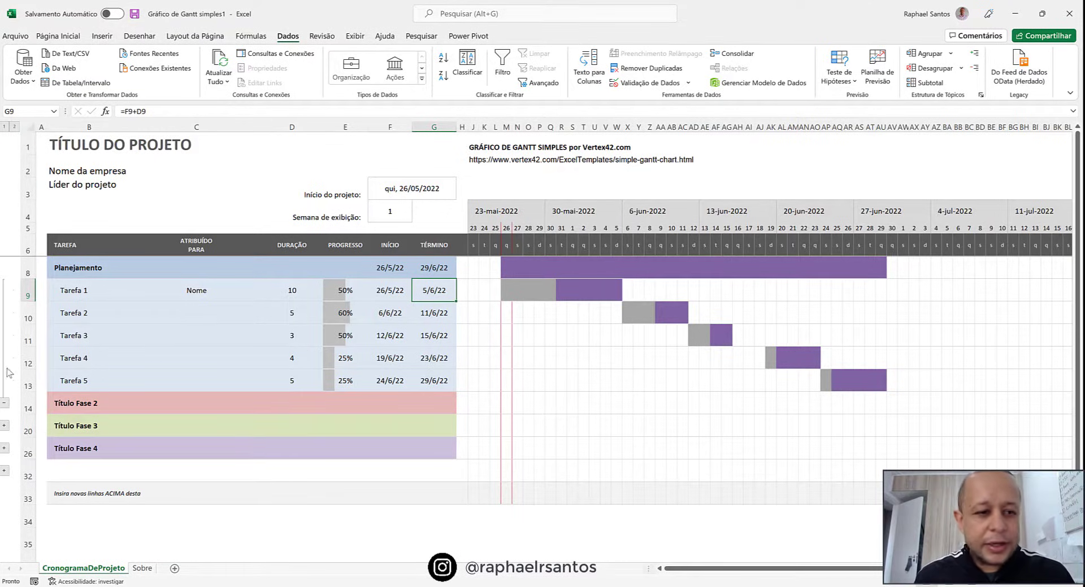
pyautogui.click(5, 404)
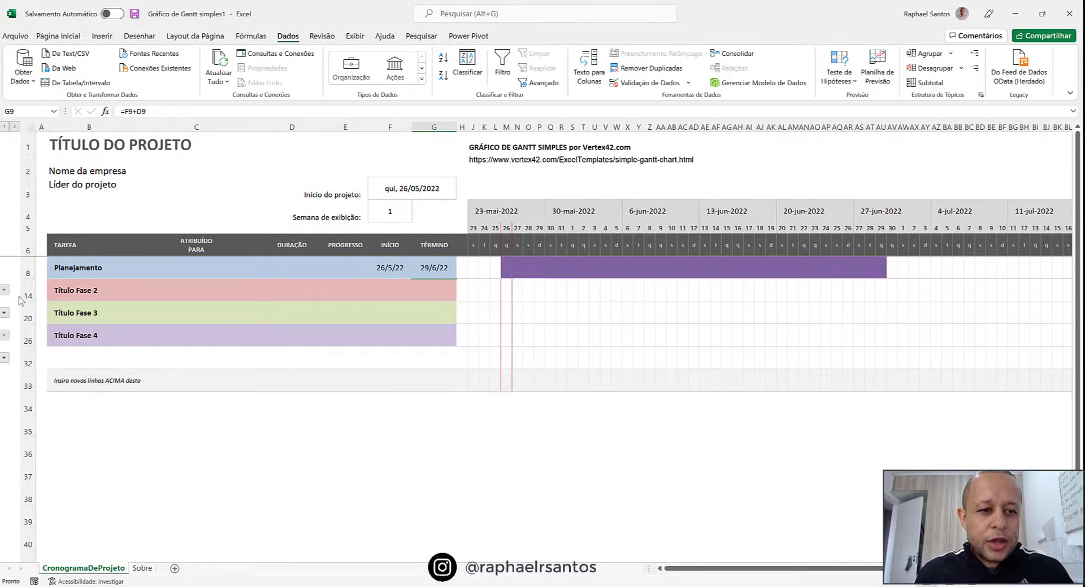
# Step: Expand the Título Fase 2 task group and set the phase's INÍCIO in F14 to =MÍNIMO(F15:F19)
pyautogui.click(4, 312)
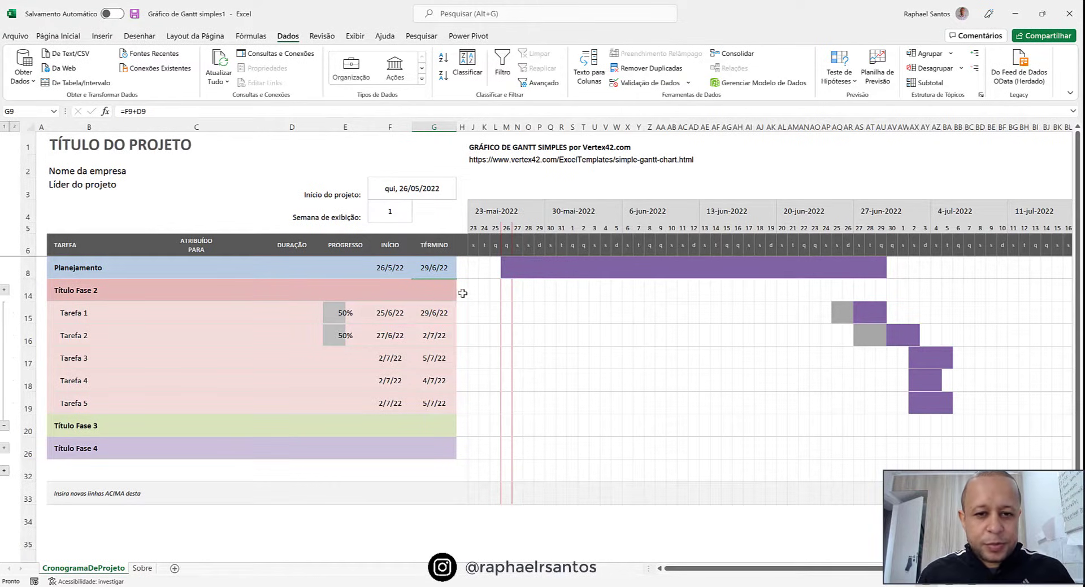
pyautogui.click(397, 295)
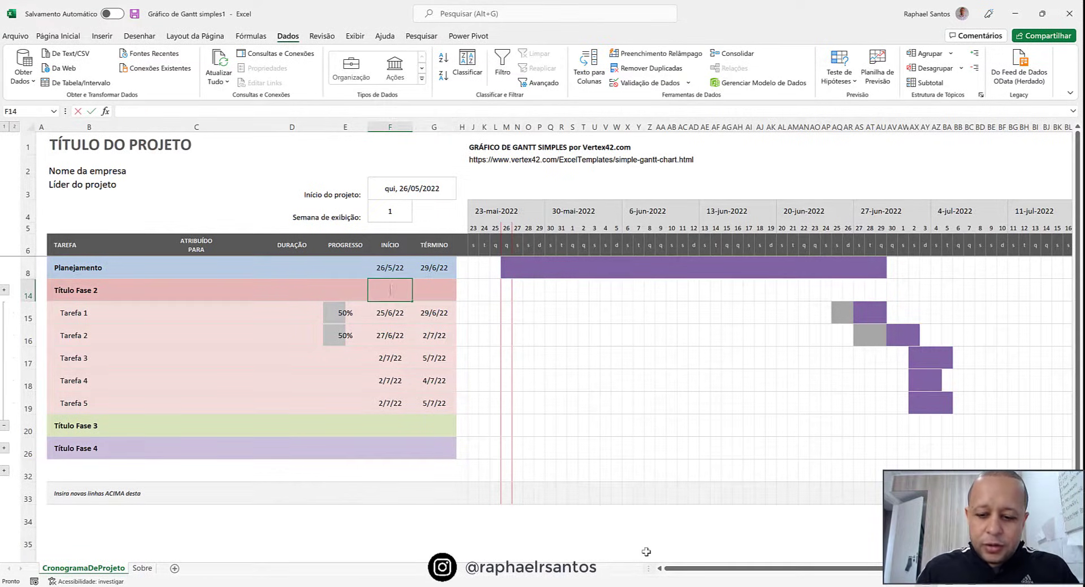
pyautogui.write('=')
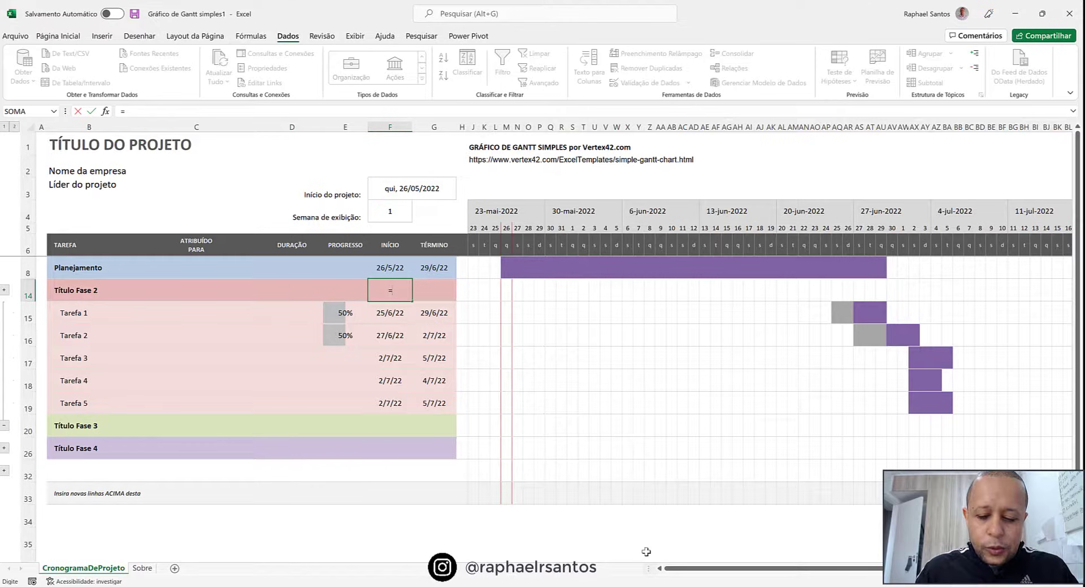
pyautogui.write('míno')
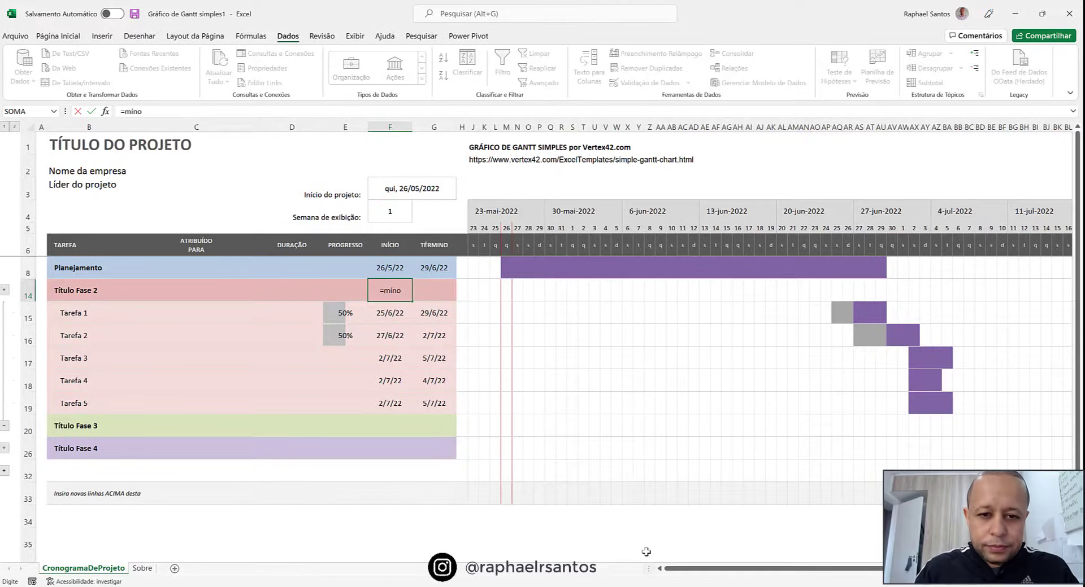
pyautogui.press('BackSpace')
pyautogui.write('imo(')
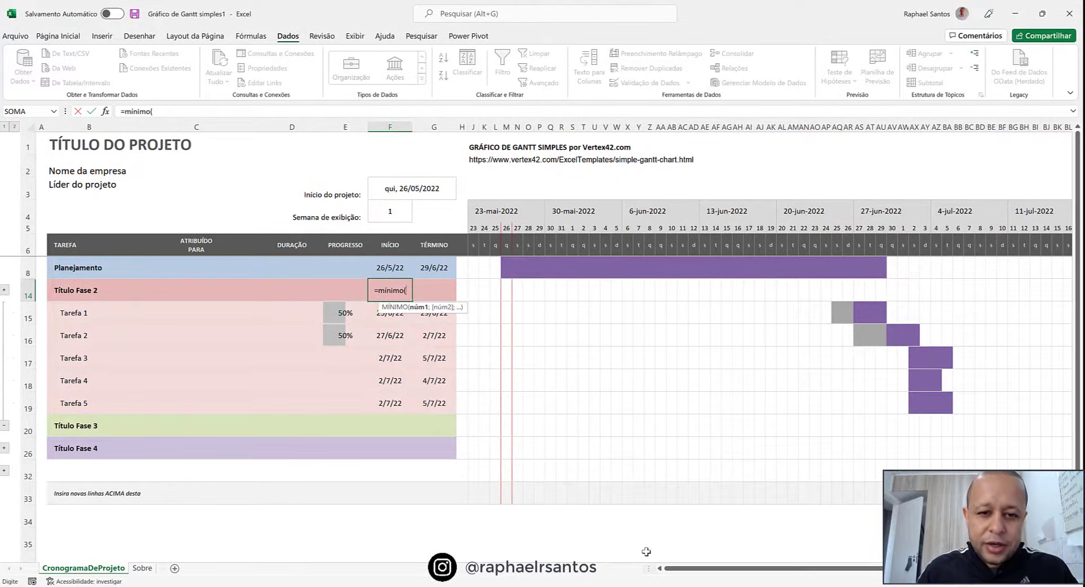
pyautogui.press('Down')
pyautogui.hotkey('shift', 'Down')
pyautogui.hotkey('shift', 'Down')
pyautogui.hotkey('shift', 'Down')
pyautogui.hotkey('shift', 'Down')
pyautogui.hotkey('shift', 'Down')
pyautogui.hotkey('shift', 'Up')
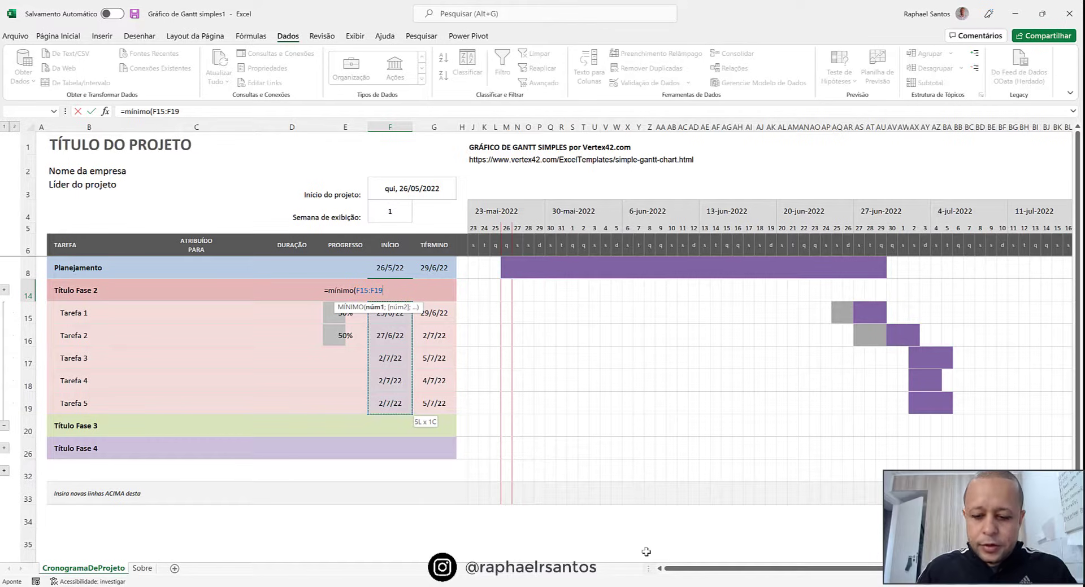
pyautogui.write(')')
pyautogui.press('Return')
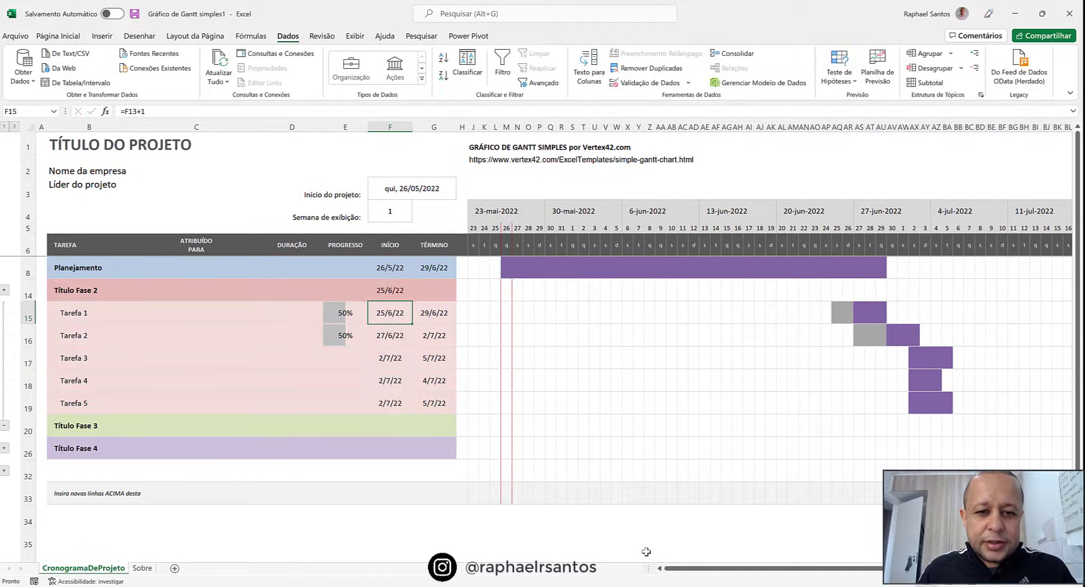
# Step: Set the TÉRMINO of Título Fase 2 in G14 to =MÁXIMO(G15:G19), the latest end of its tasks
pyautogui.press('Up')
pyautogui.press('Right')
pyautogui.write('=má')
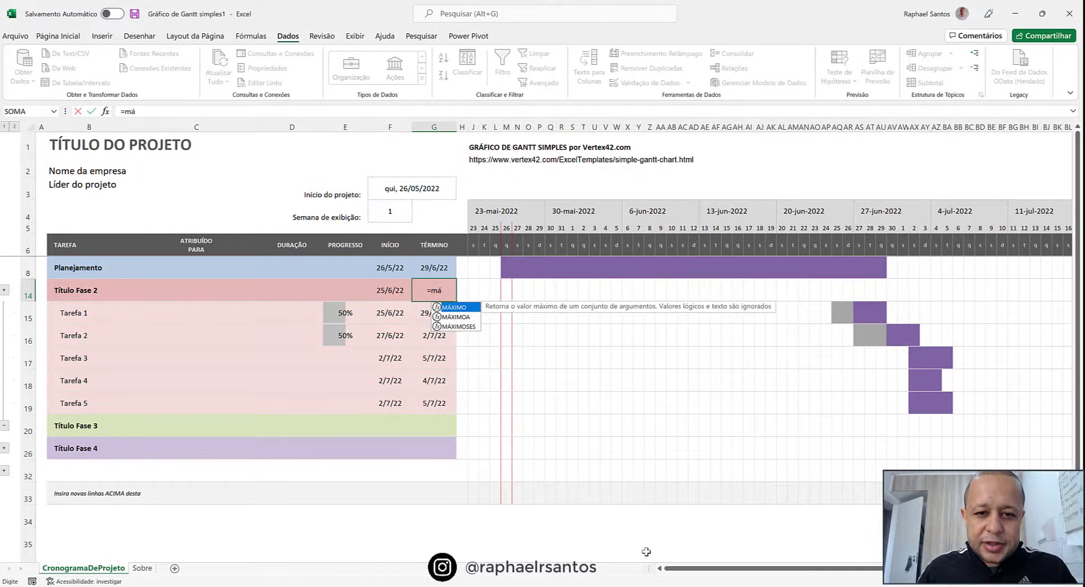
pyautogui.press('Tab')
pyautogui.press('Down')
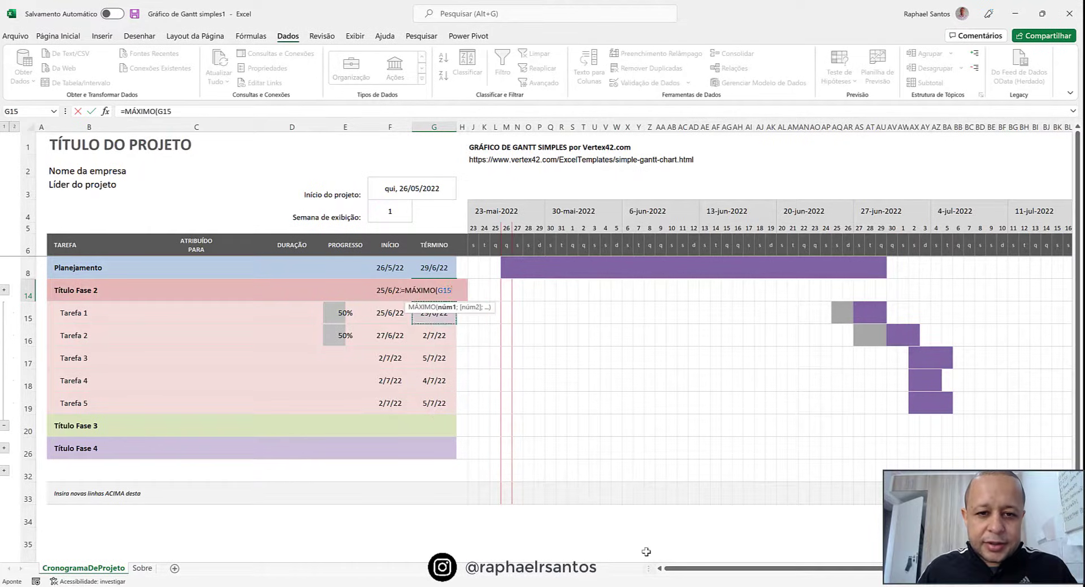
pyautogui.hotkey('shift', 'Down')
pyautogui.hotkey('shift', 'Down')
pyautogui.hotkey('shift', 'Down')
pyautogui.hotkey('shift', 'Down')
pyautogui.write(')')
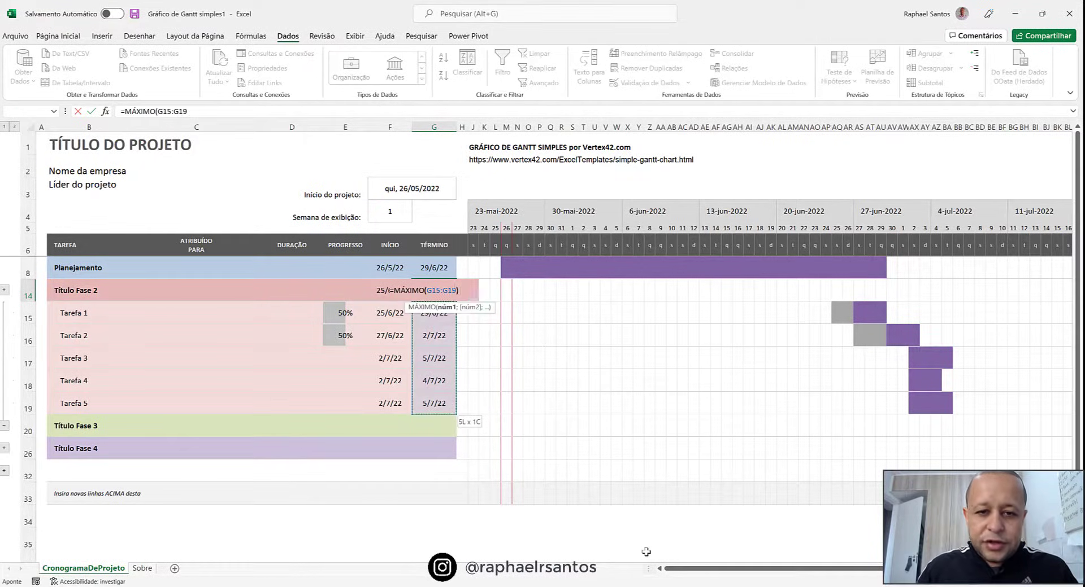
pyautogui.press('Return')
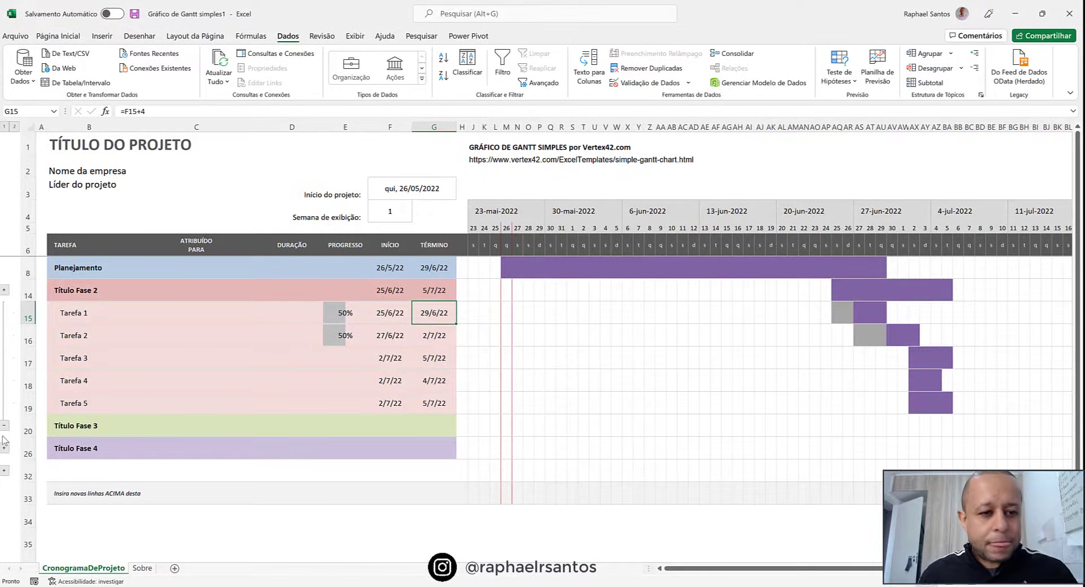
# Step: Rename the first phase in B8 from Planejamento to Iniciação
pyautogui.click(77, 291)
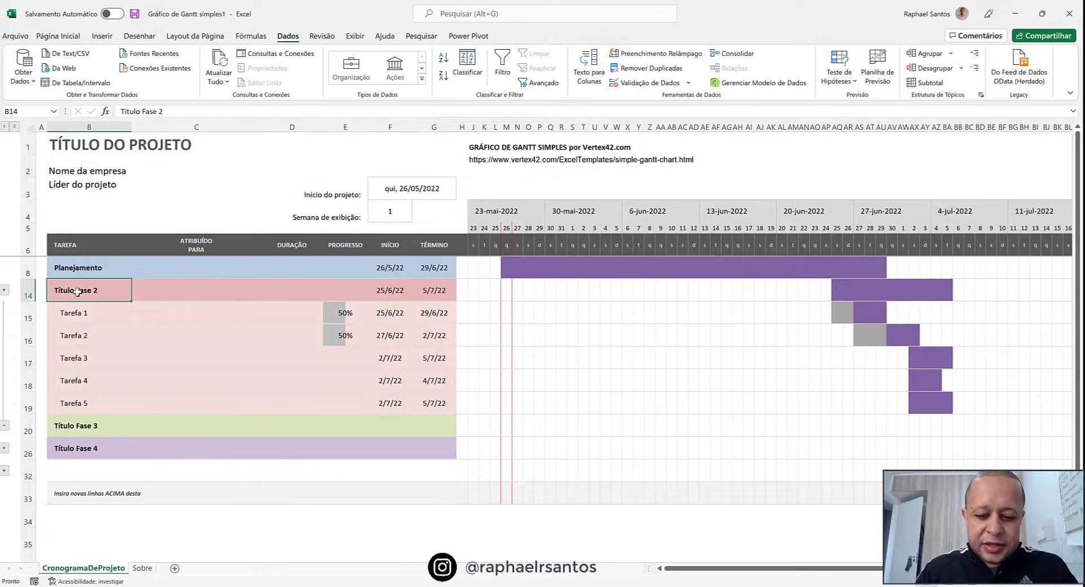
pyautogui.press('Up')
pyautogui.write('I')
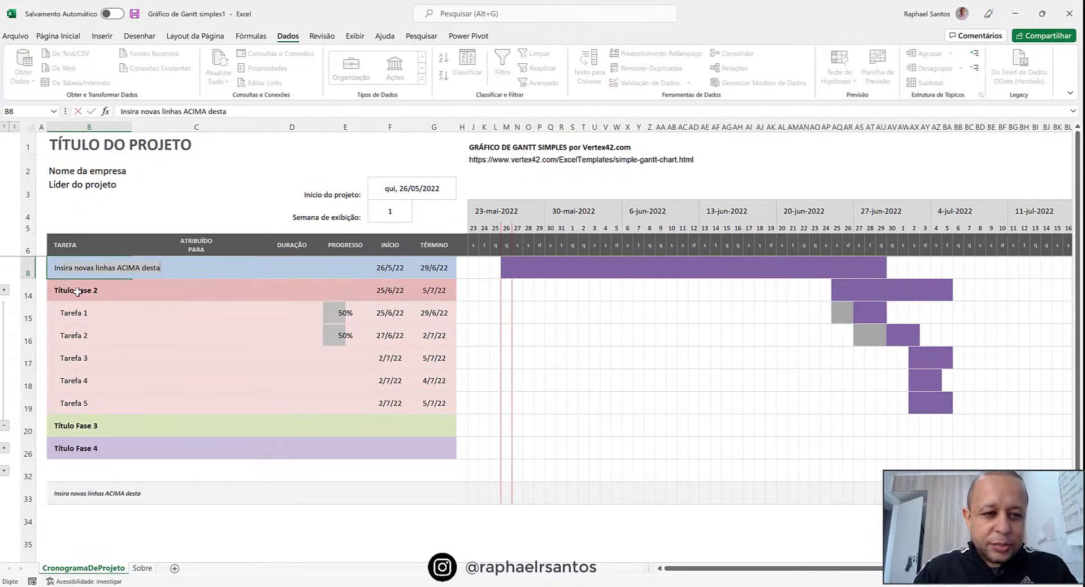
pyautogui.write('ní')
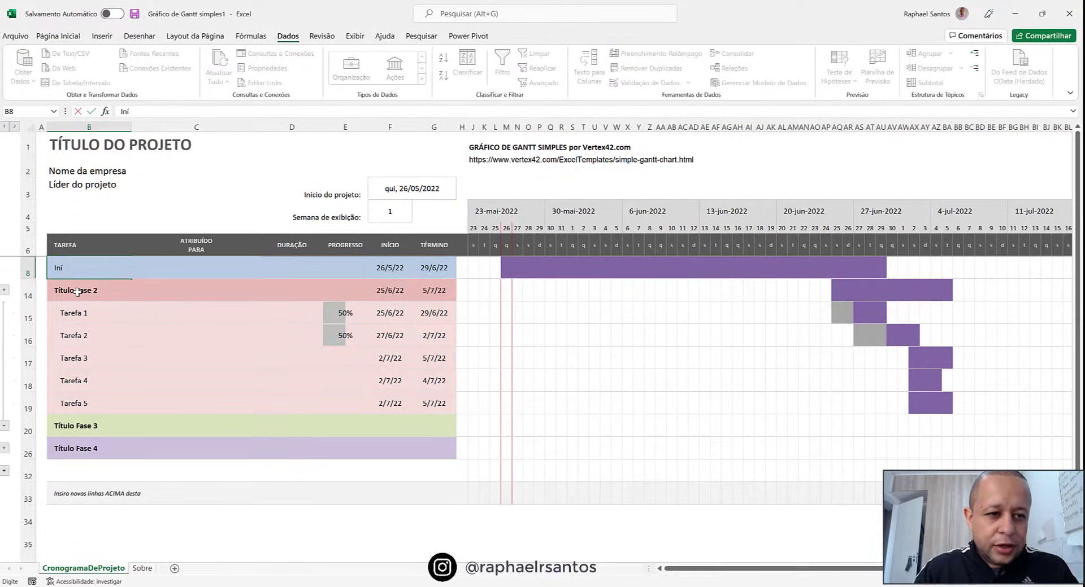
pyautogui.press('BackSpace')
pyautogui.write('icia')
pyautogui.press('BackSpace')
pyautogui.press('BackSpace')
pyautogui.press('BackSpace')
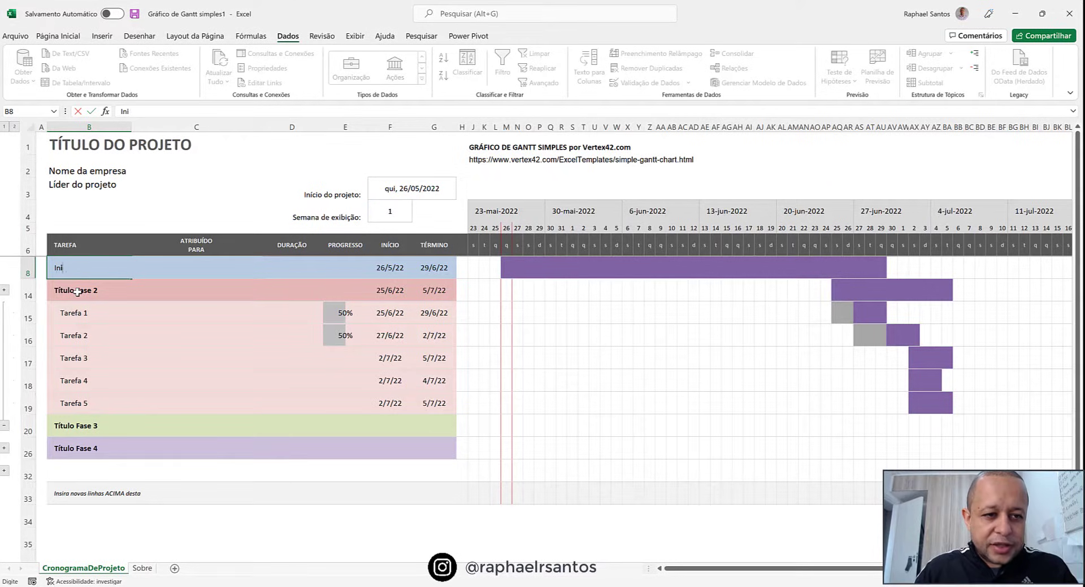
pyautogui.press('BackSpace')
pyautogui.press('BackSpace')
pyautogui.press('BackSpace')
pyautogui.write('Ini')
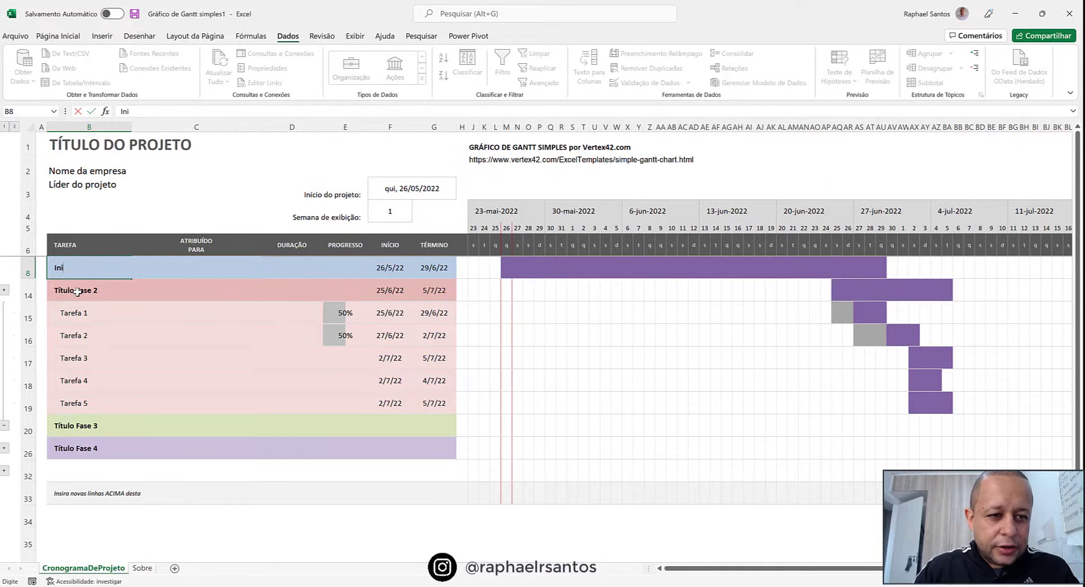
pyautogui.press('BackSpace')
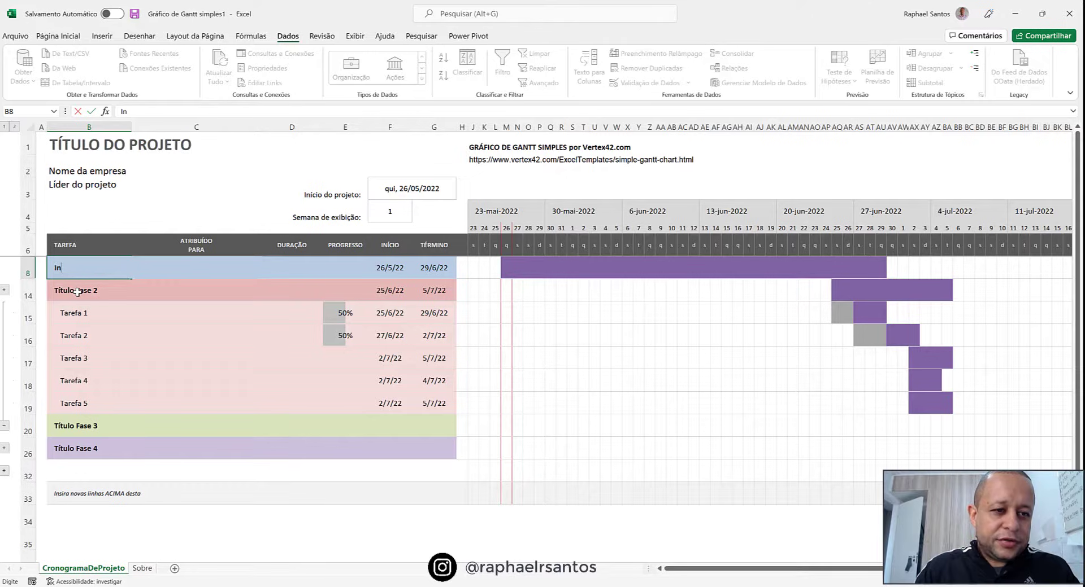
pyautogui.write('iciação')
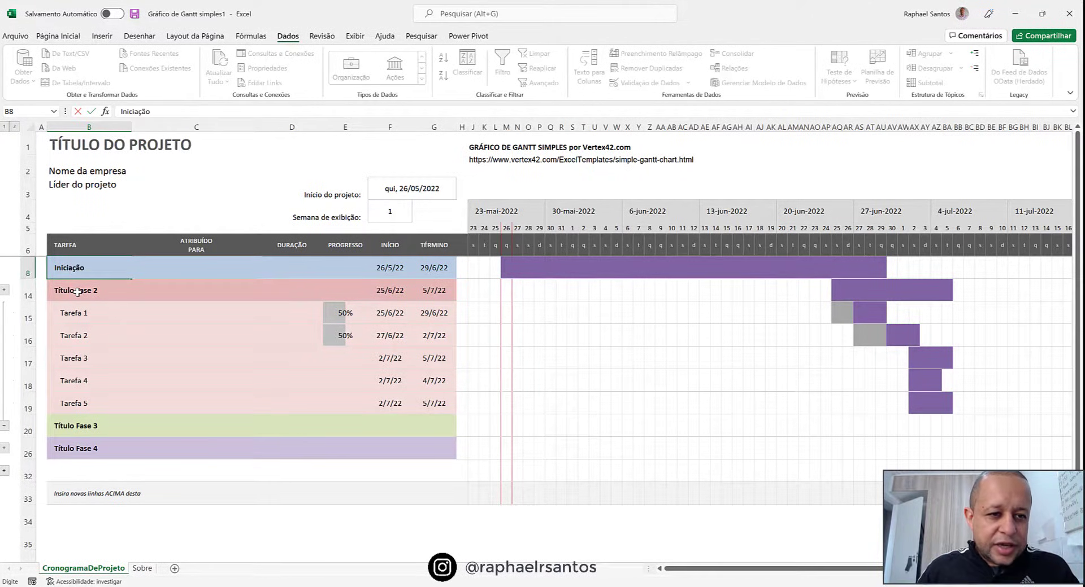
# Step: Rename the Título Fase 2 phase in B14 as Planejamento and collapse its task group
pyautogui.click(77, 291)
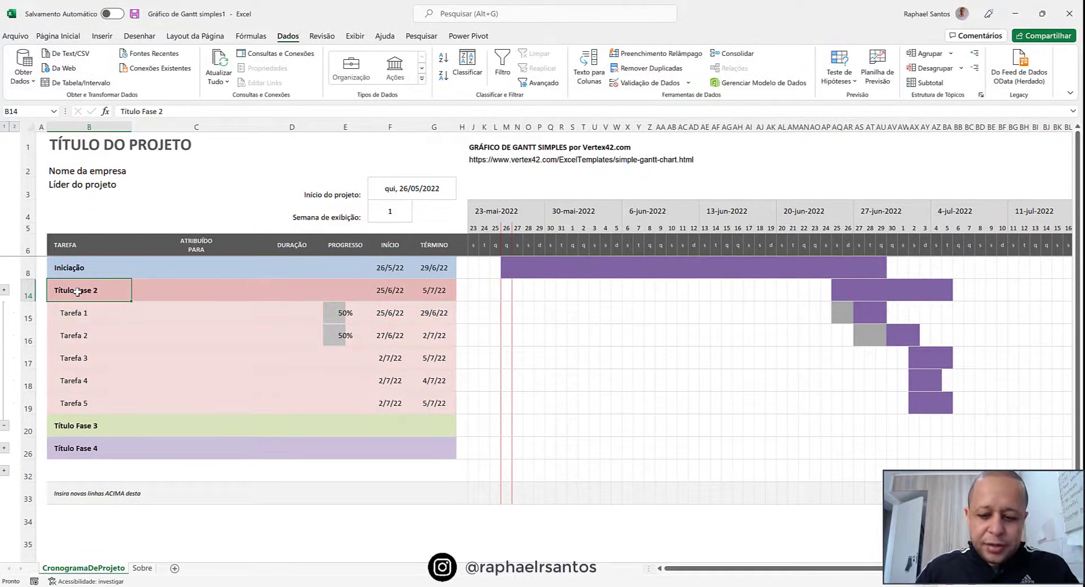
pyautogui.write('Planej')
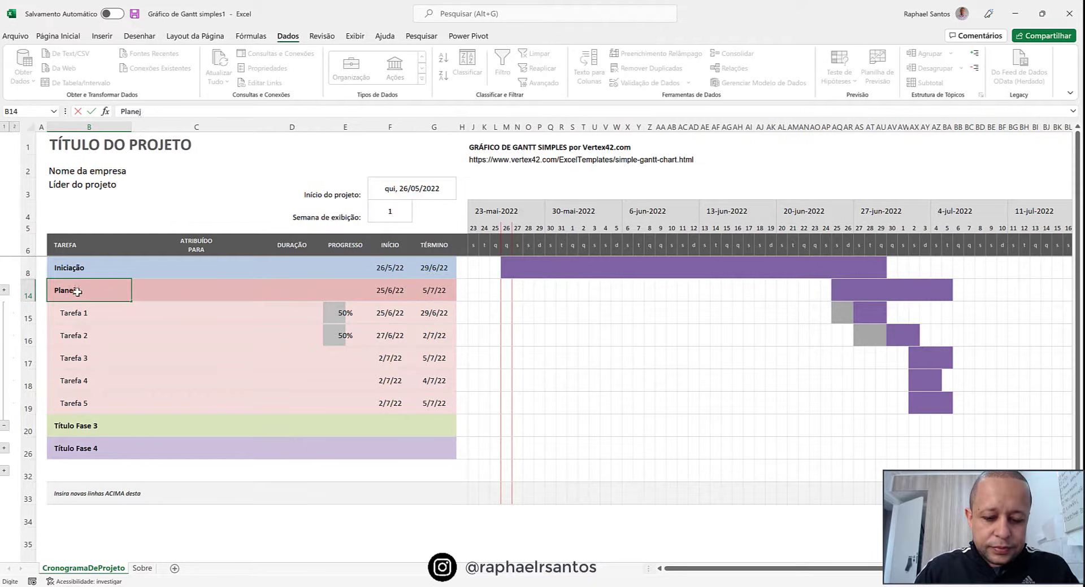
pyautogui.write('amento')
pyautogui.press('Return')
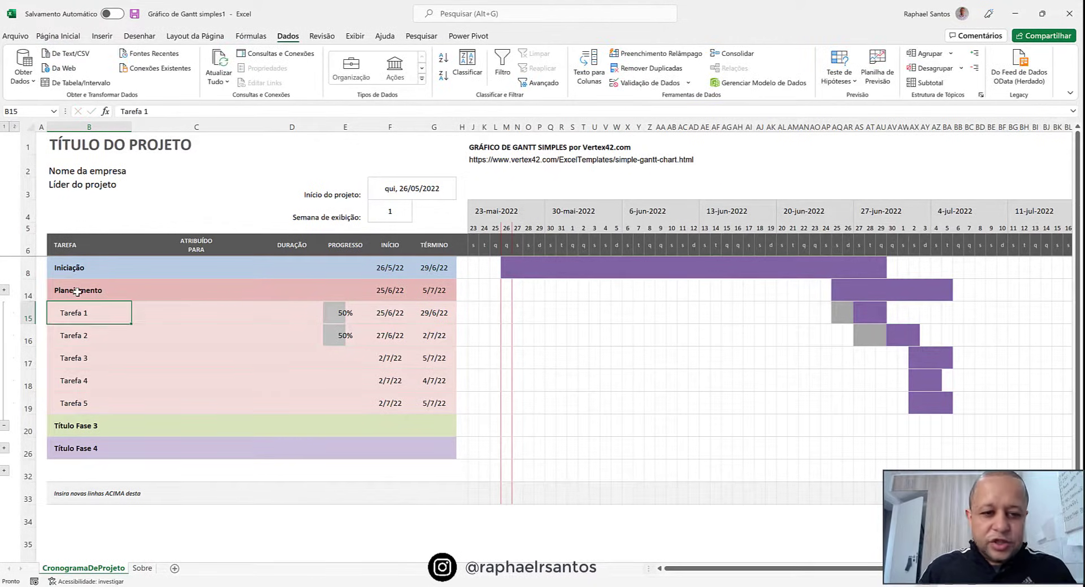
pyautogui.click(4, 425)
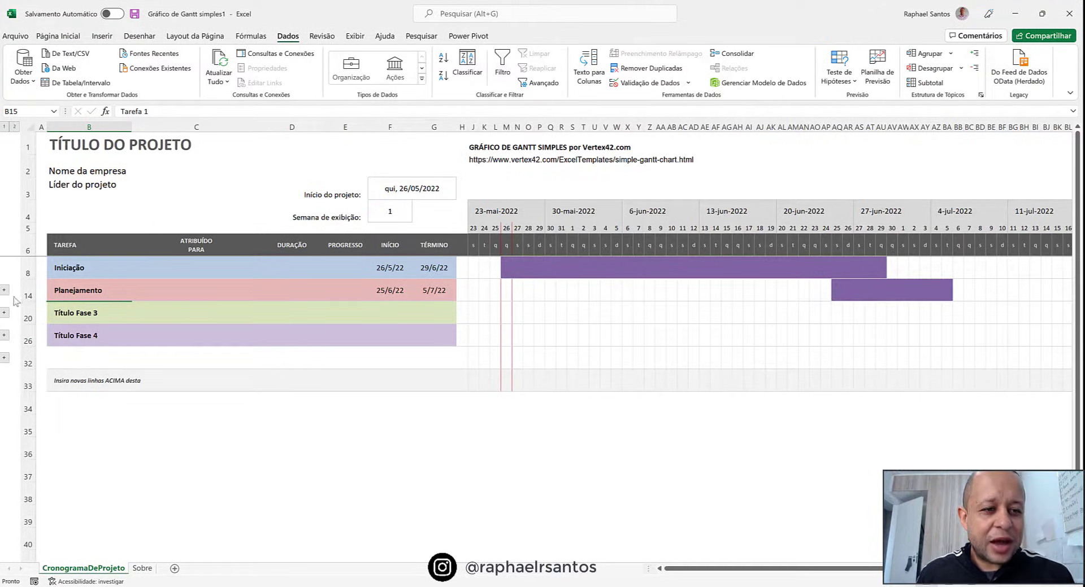
# Step: View the tasks of Título Fase 4, collapse that group again and expand the Iniciação task group
pyautogui.click(5, 357)
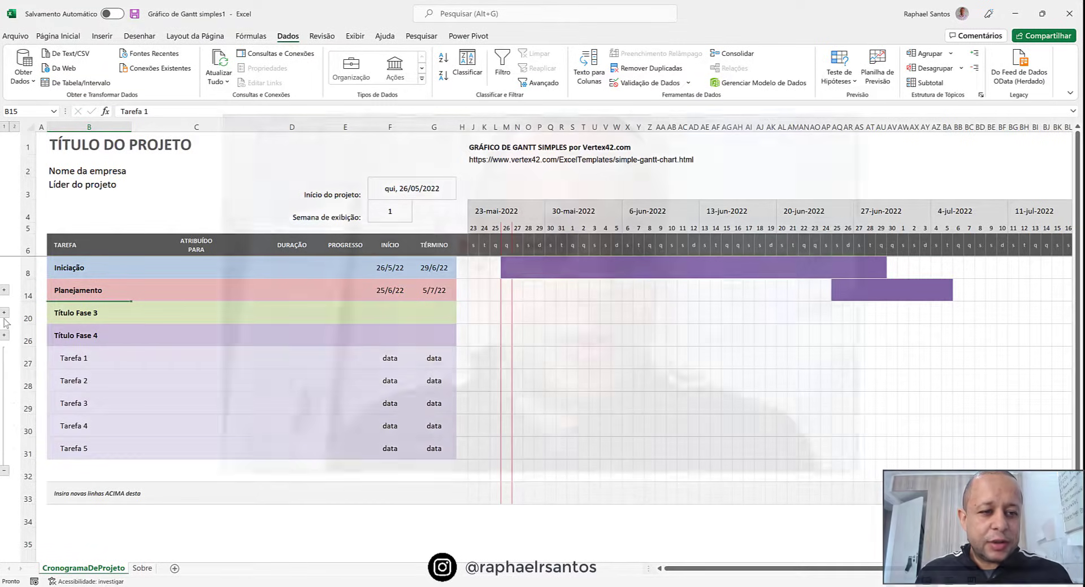
pyautogui.click(4, 471)
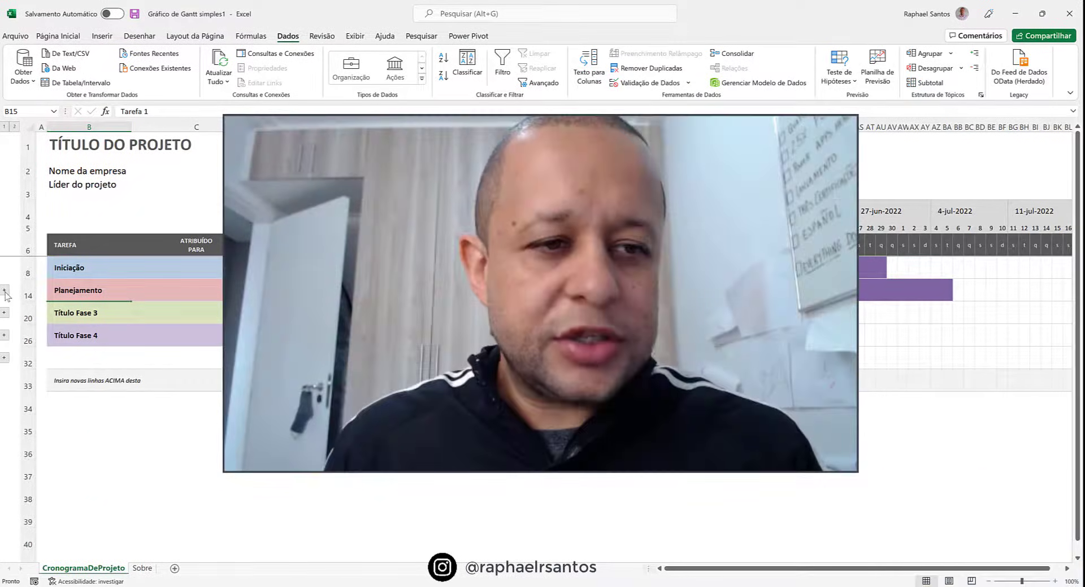
pyautogui.click(5, 291)
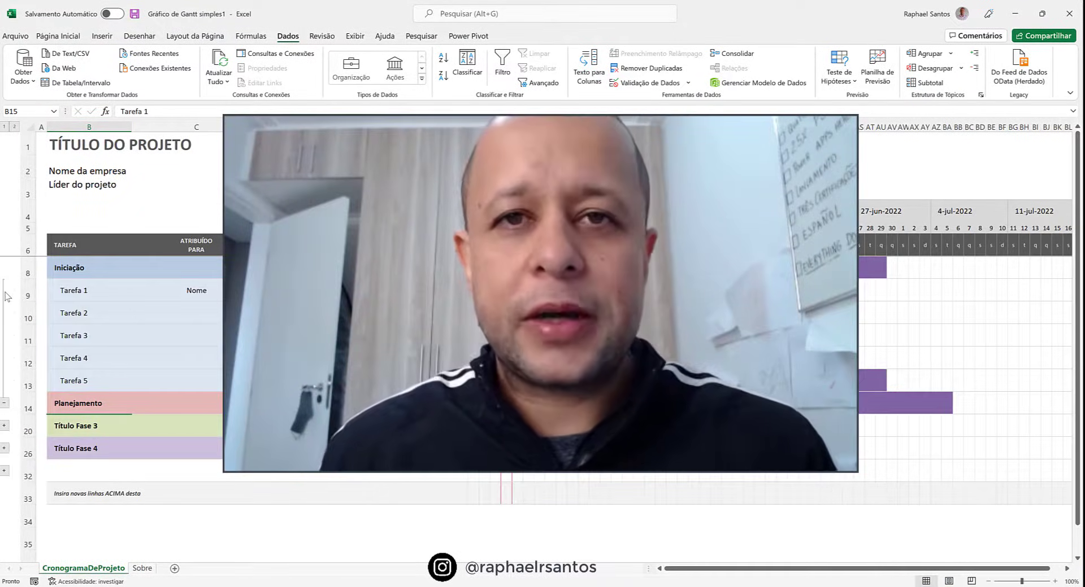